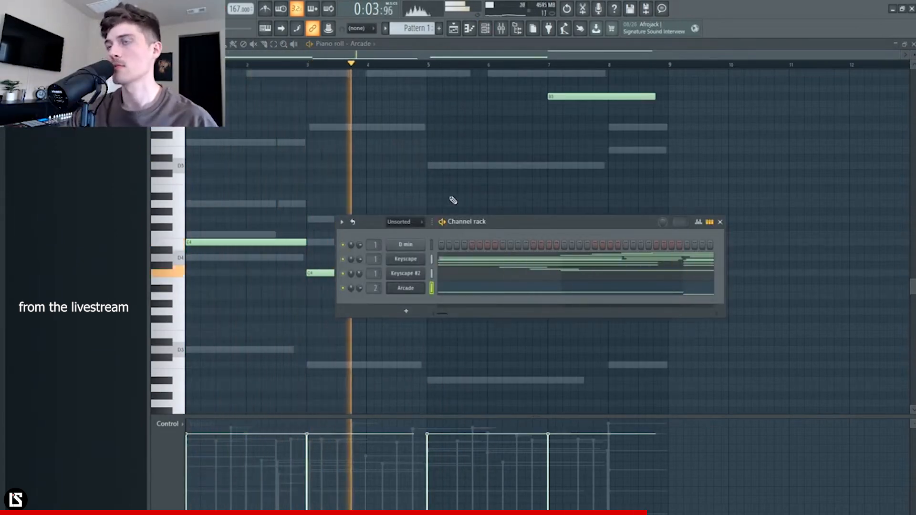
Review the Fruity Parametric EQ 2 and Fruity Reeverb 2 effects on the Arcade mixer track
left_click(505, 30)
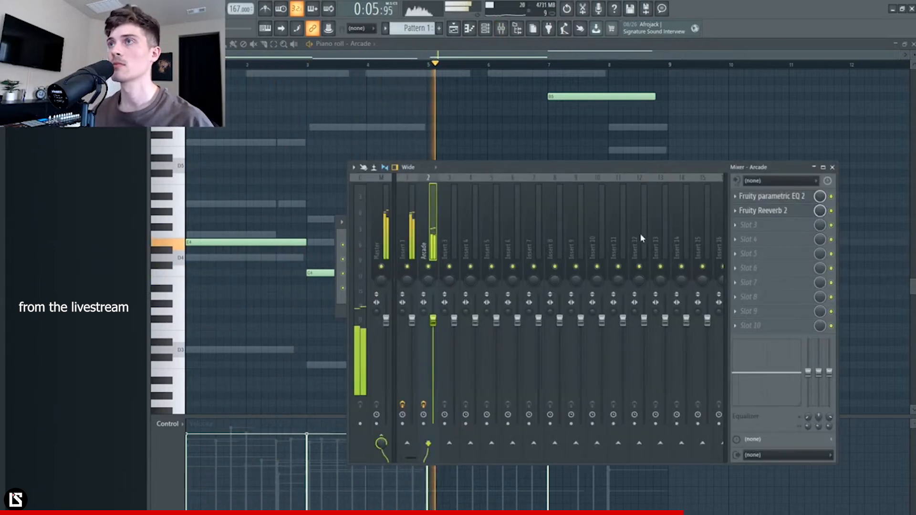
left_click(769, 201)
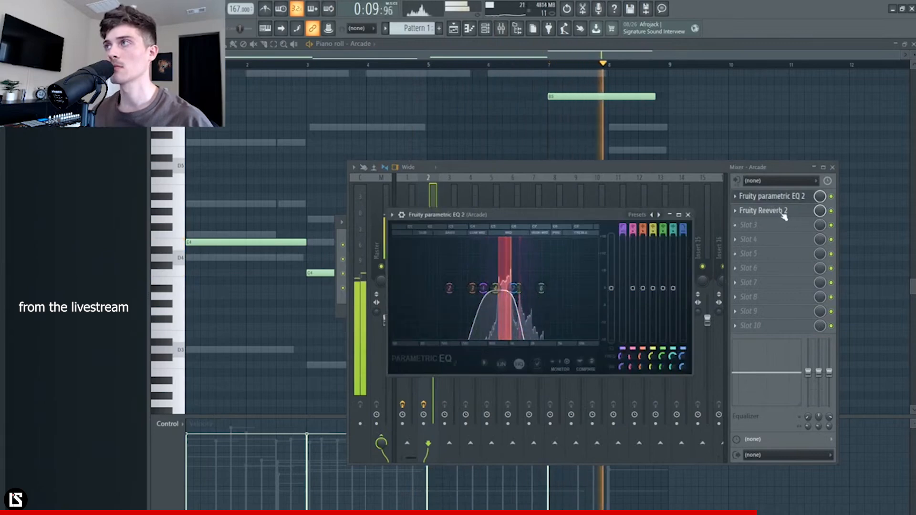
left_click(773, 210)
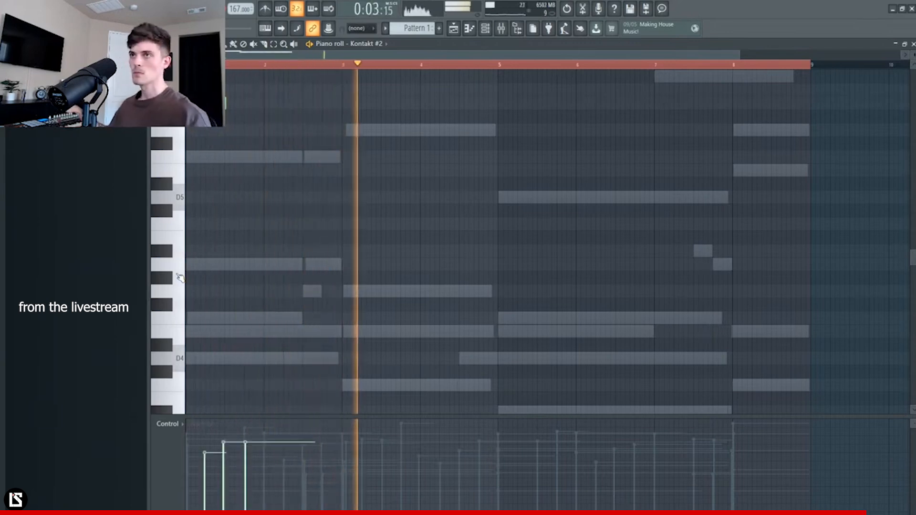
scroll(353, 330, "up", 3)
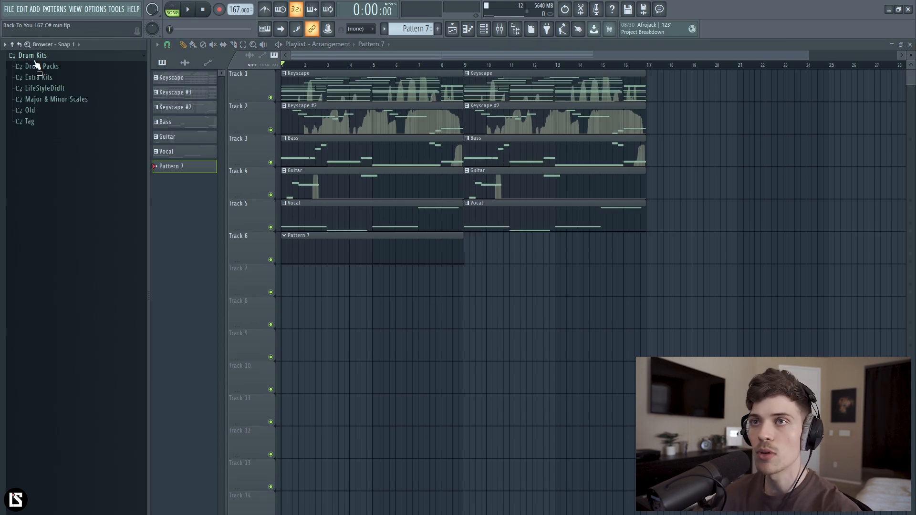
Add the LS - R Clap 16 sample from the Resupply Drum Kit's Clap 2.0 folder to the channel rack as a new channel
left_click(54, 91)
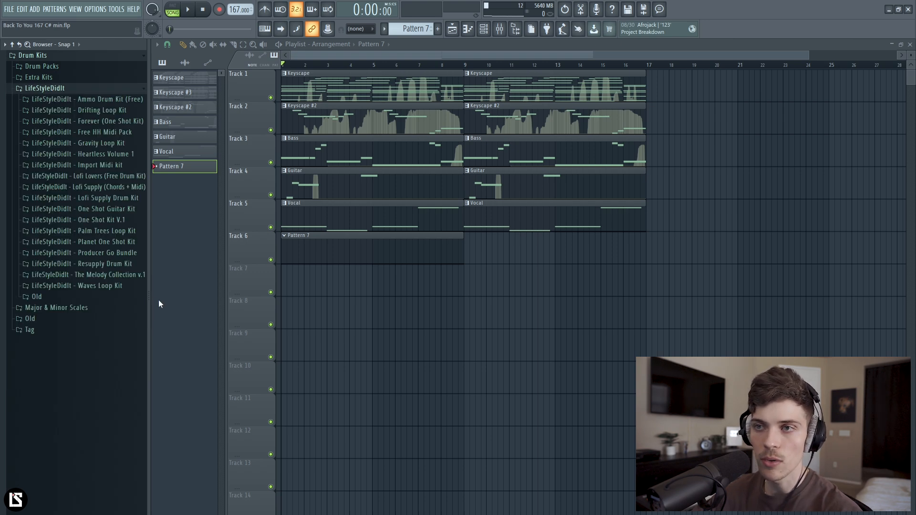
left_click(100, 264)
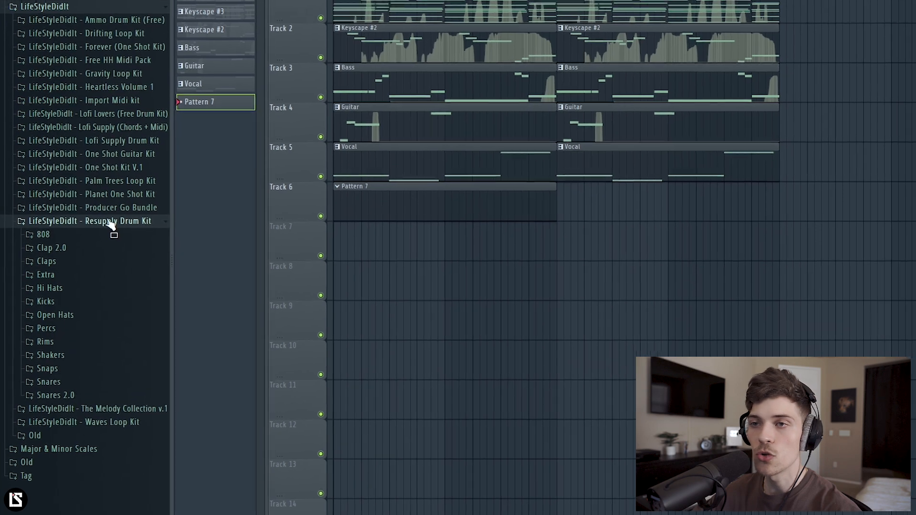
key("F6")
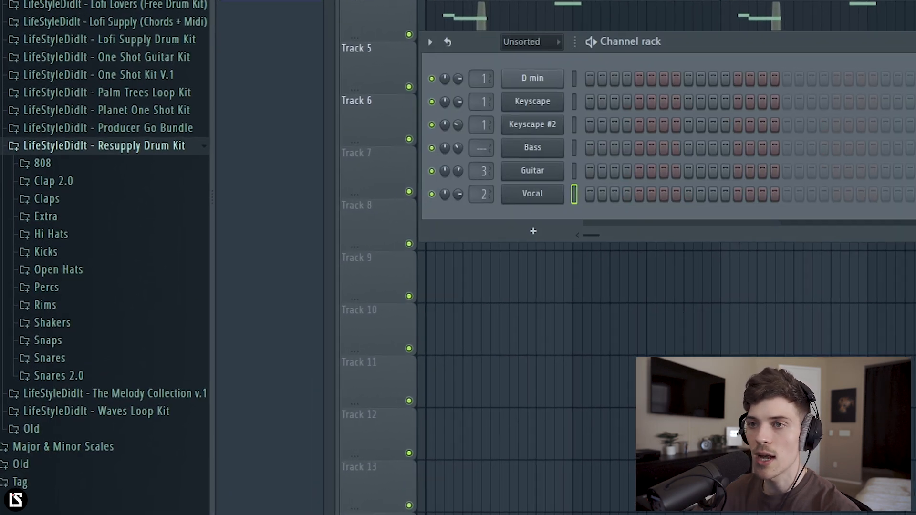
left_click_drag(720, 18, 727, 52)
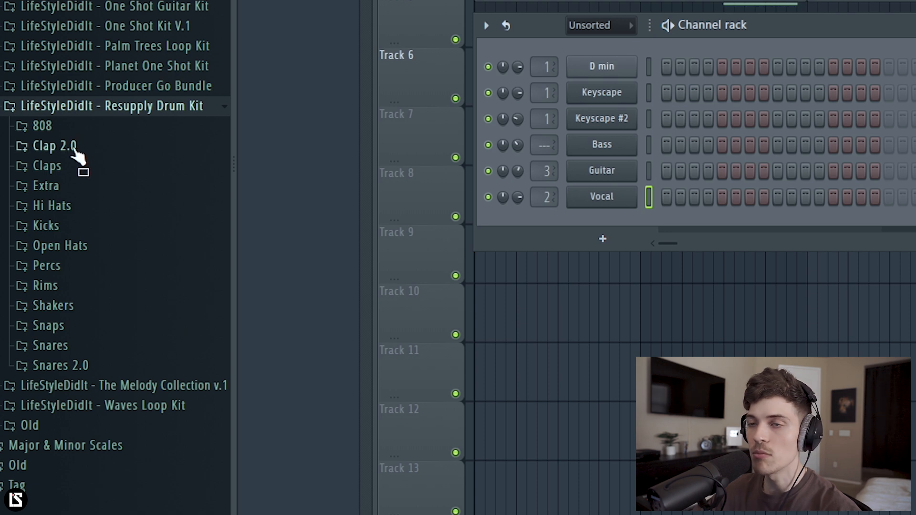
left_click(57, 145)
left_click_drag(613, 224, 613, 228)
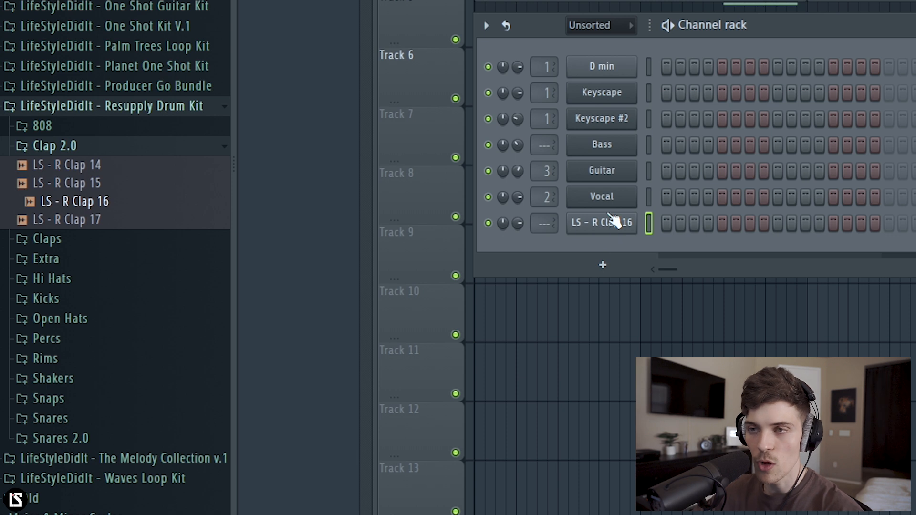
Add the LS - R 808 29 sample from the kit's Go To 808 folder as a new channel
left_click(45, 126)
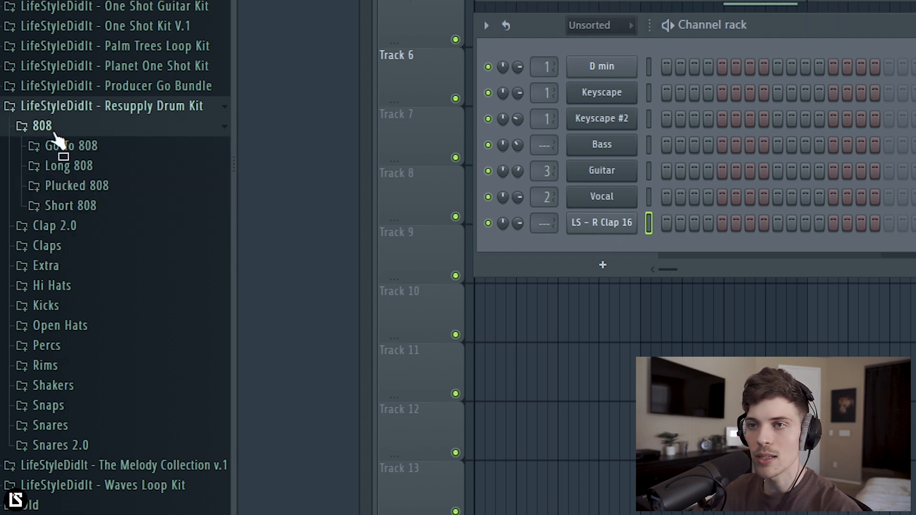
left_click(80, 157)
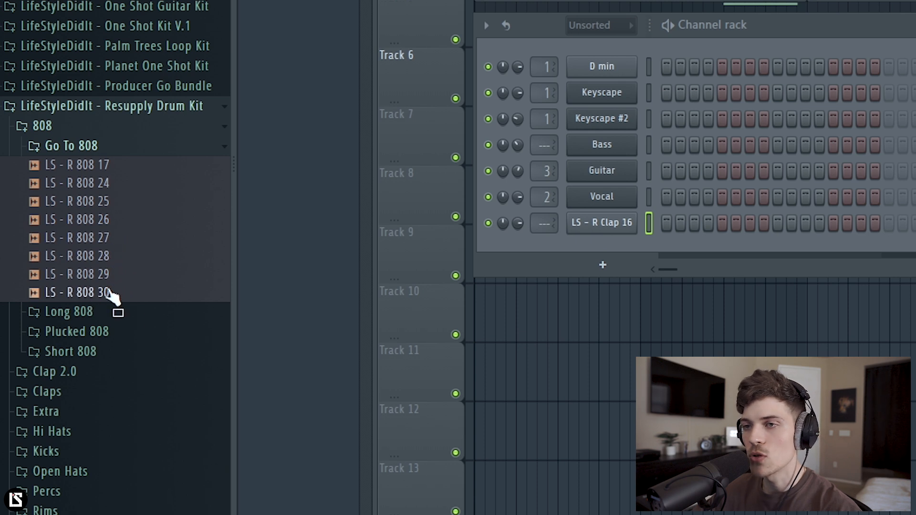
left_click_drag(613, 253, 614, 258)
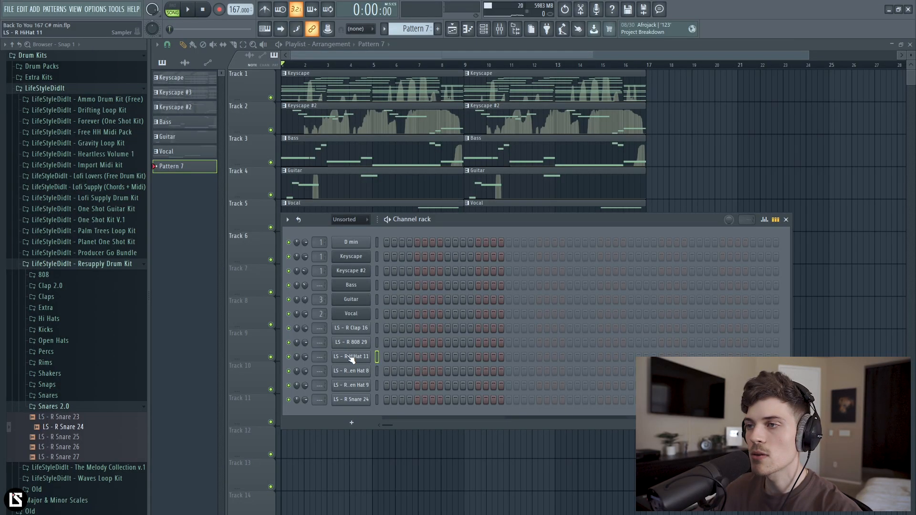
Change the time-stretching mode of the LS - R HiHat 11 sampler channel
left_click(351, 358)
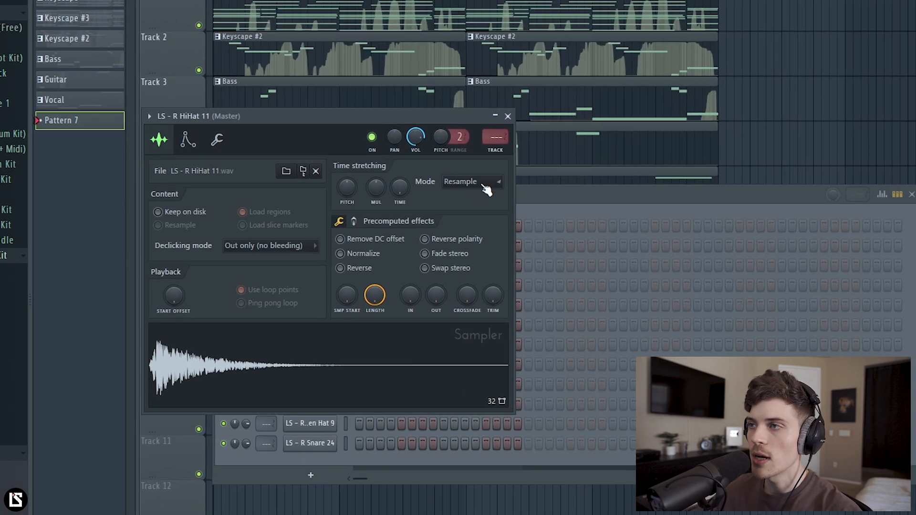
left_click(483, 210)
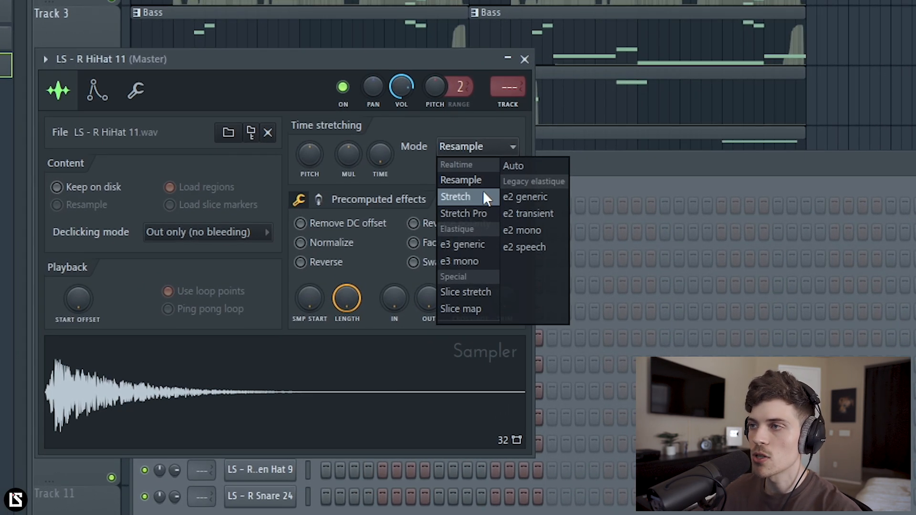
left_click(472, 237)
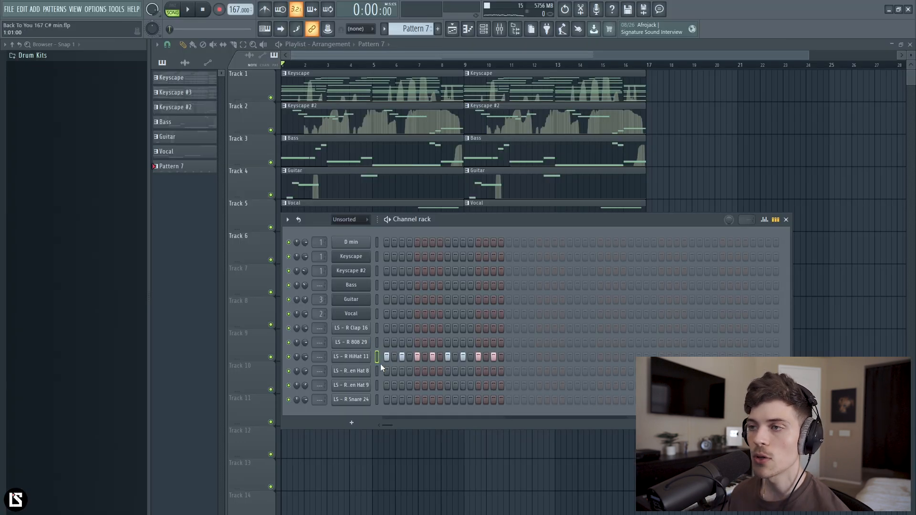
Open the LS - R HiHat 11 channel in the piano roll and repeat its one-bar pattern across eight bars
right_click(362, 359)
left_click(387, 360)
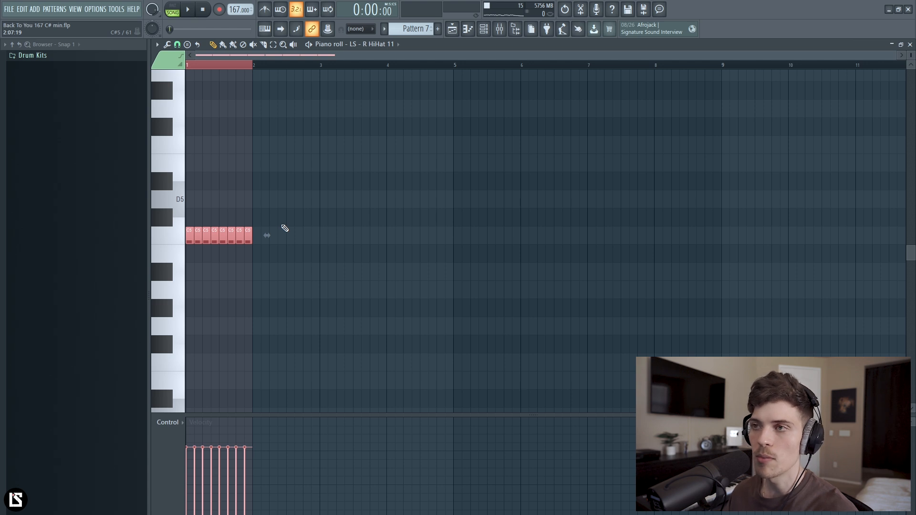
key("ctrl+b")
key("ctrl+b")
key("ctrl+b")
key("ctrl+b")
key("ctrl+b")
key("ctrl+b")
key("ctrl+b")
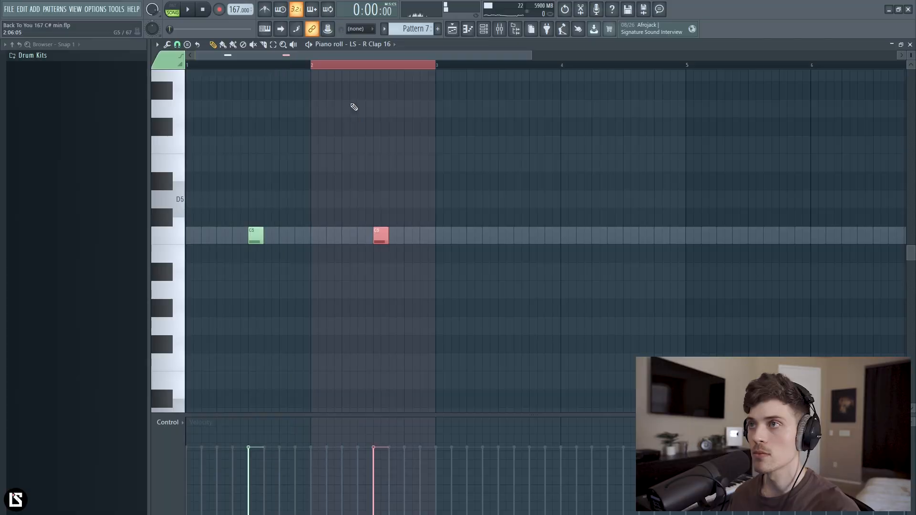
Repeat the LS - R Clap 16 hit on beat 3 in every bar of the eight-bar pattern
key("ctrl+b")
key("ctrl+b")
key("ctrl+b")
scroll(317, 65, "down", 2)
key("ctrl+b")
key("ctrl+b")
key("ctrl+b")
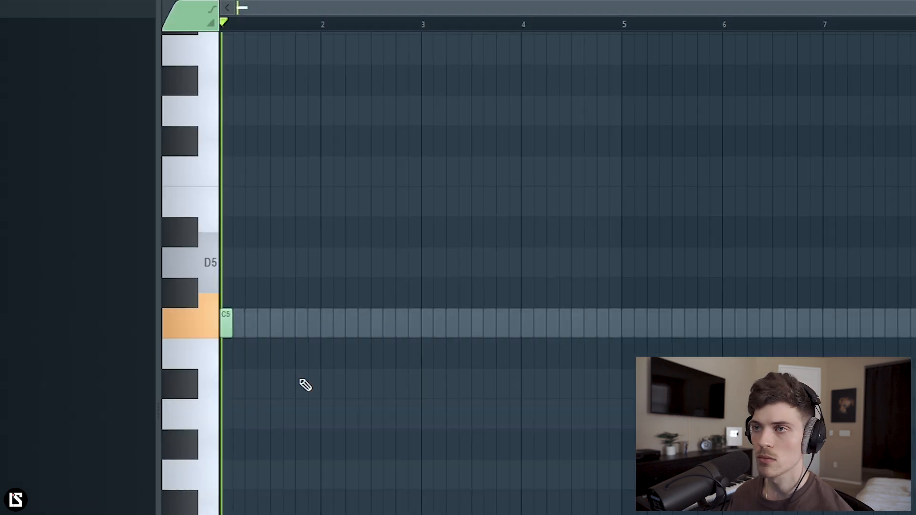
Play the pattern and add further C5 hits in bars 2, 4 and 5 and near the end of the drum part
key("space")
left_click(352, 323)
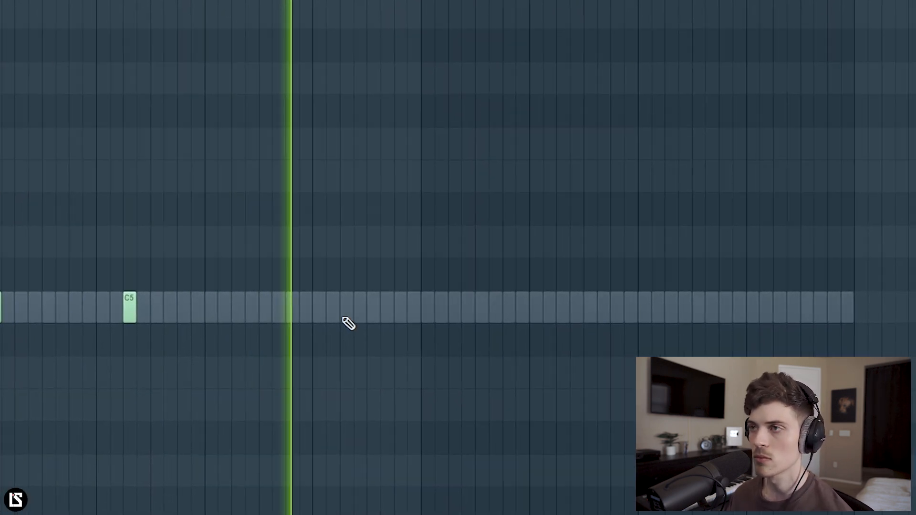
left_click(345, 316)
left_click(425, 311)
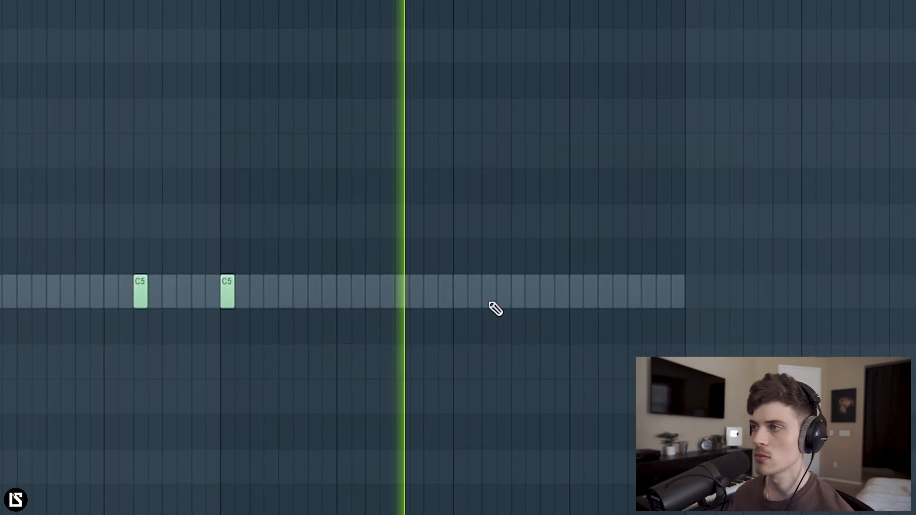
left_click(605, 295)
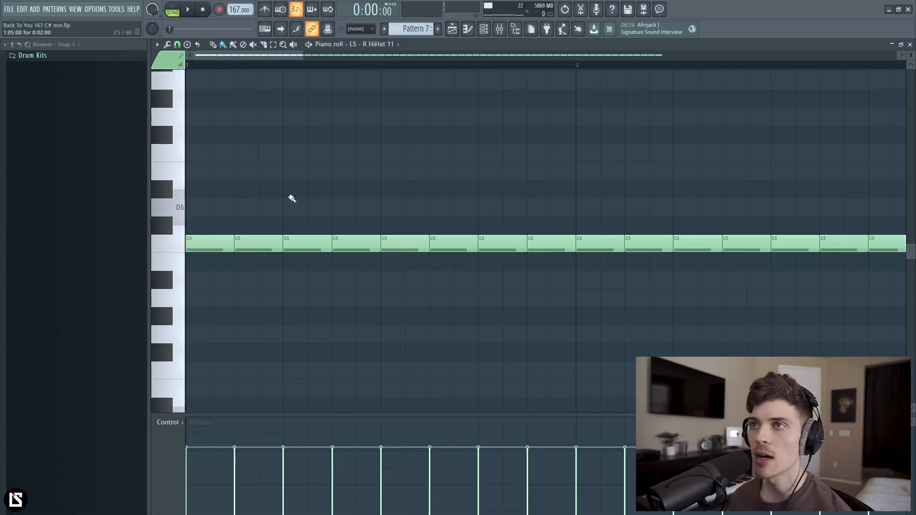
Paint an A#4 note below the third hi-hat hit of bar 1 and play it back
left_click(223, 45)
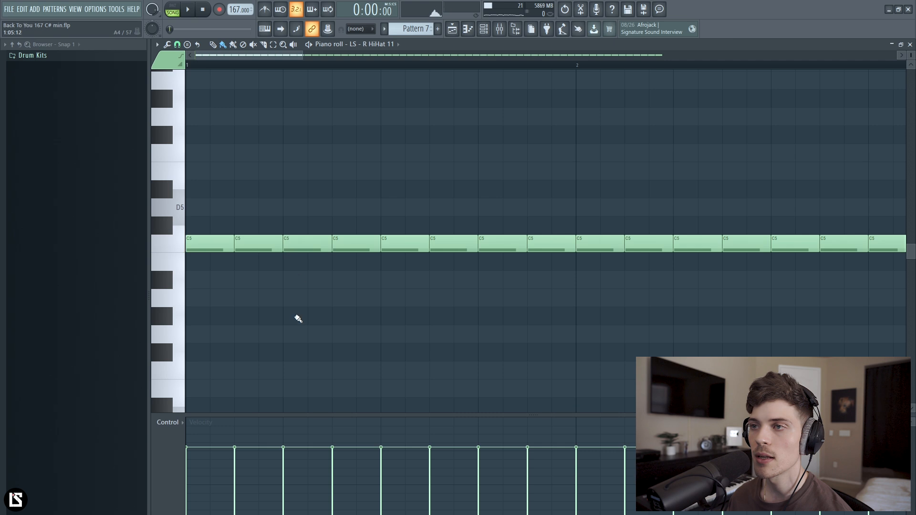
left_click(294, 285)
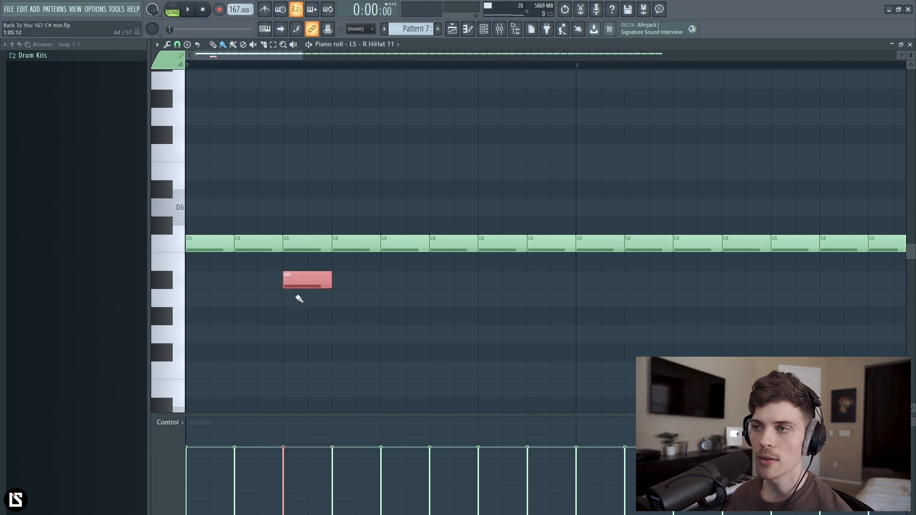
key("space")
key("space")
scroll(291, 67, "down", 3)
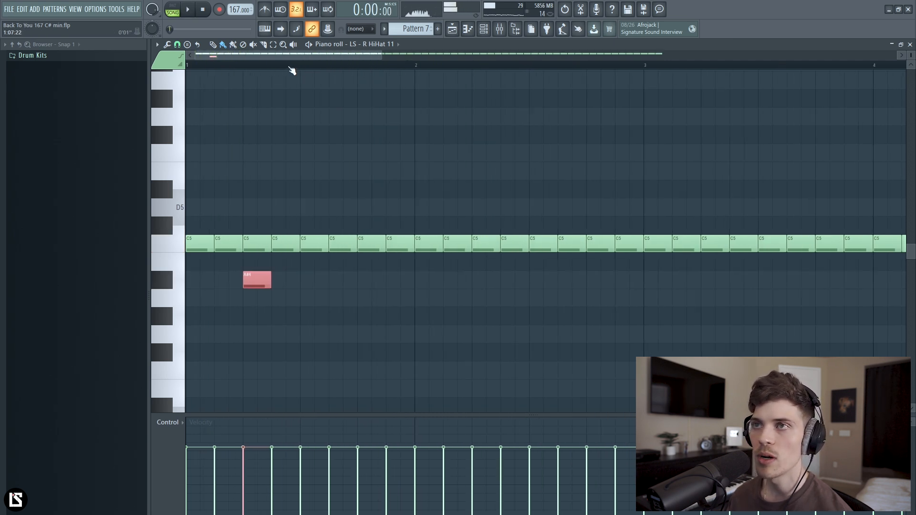
Set the piano roll snap to 1/6 step and discard the lengths of all hi-hat notes
left_click(177, 44)
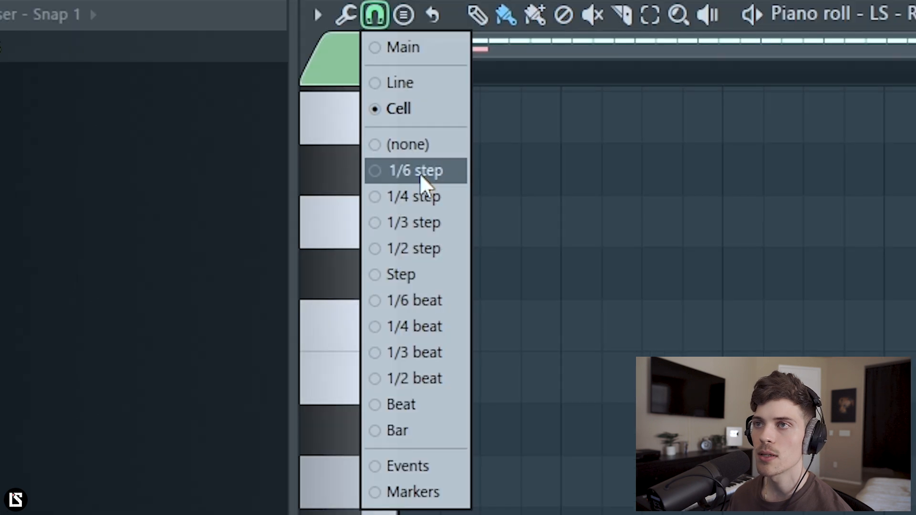
left_click(419, 172)
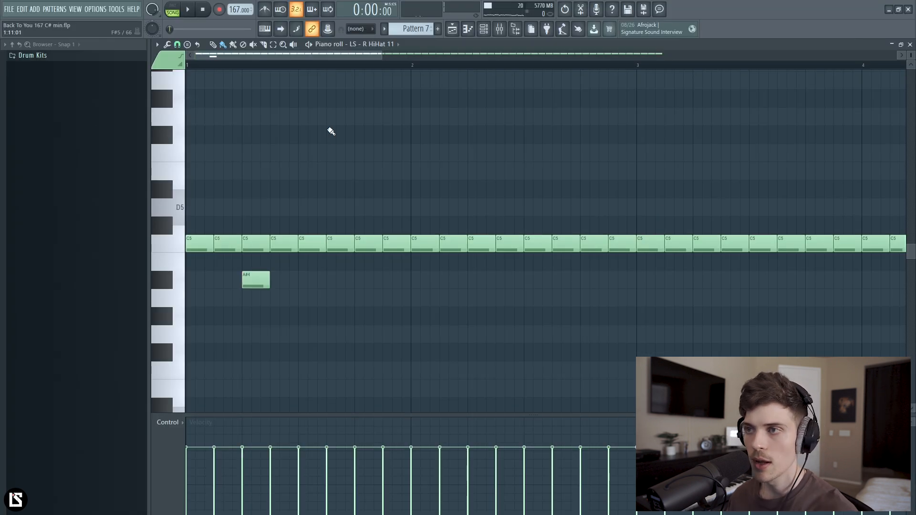
key("ctrl+a")
key("shift+d")
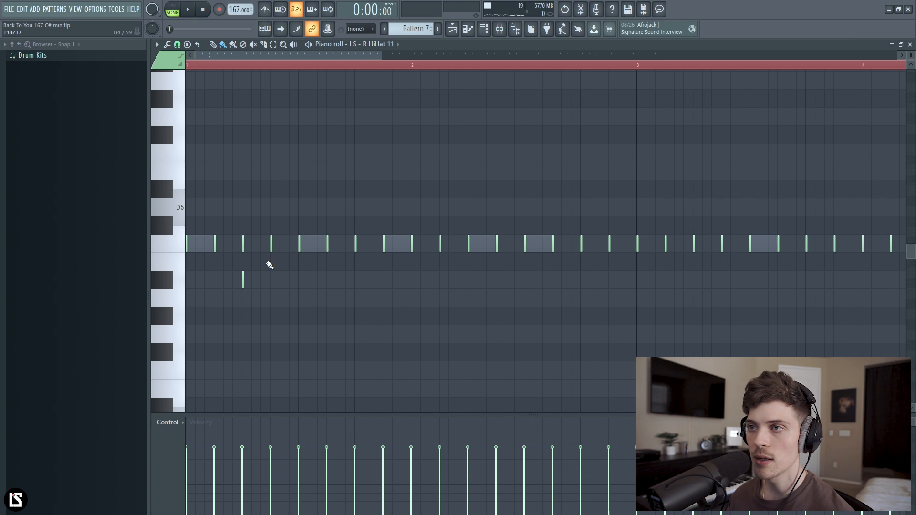
Paint a rapid four-hit C5 hi-hat roll at 1/6-step spacing on beat 4 of bar 1
scroll(267, 66, "up", 4)
left_click_drag(241, 55, 224, 55)
left_click_drag(282, 56, 296, 55)
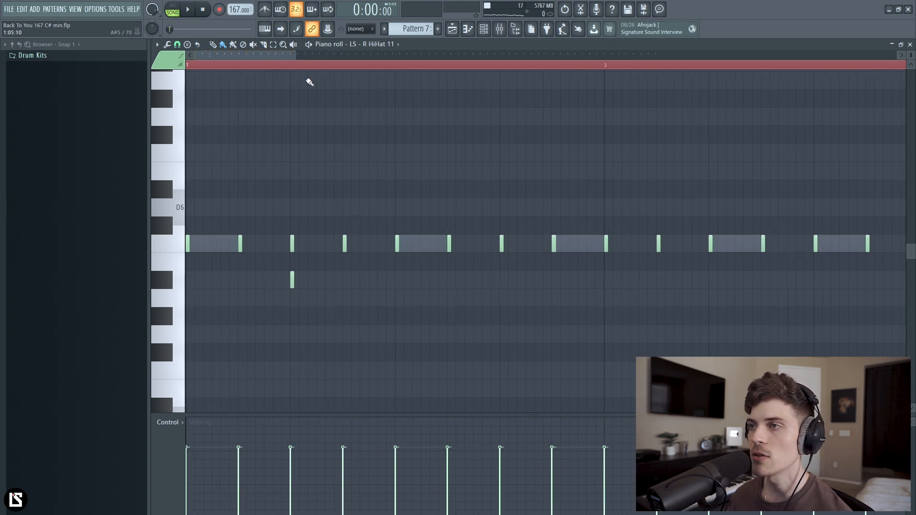
scroll(377, 68, "up", 3)
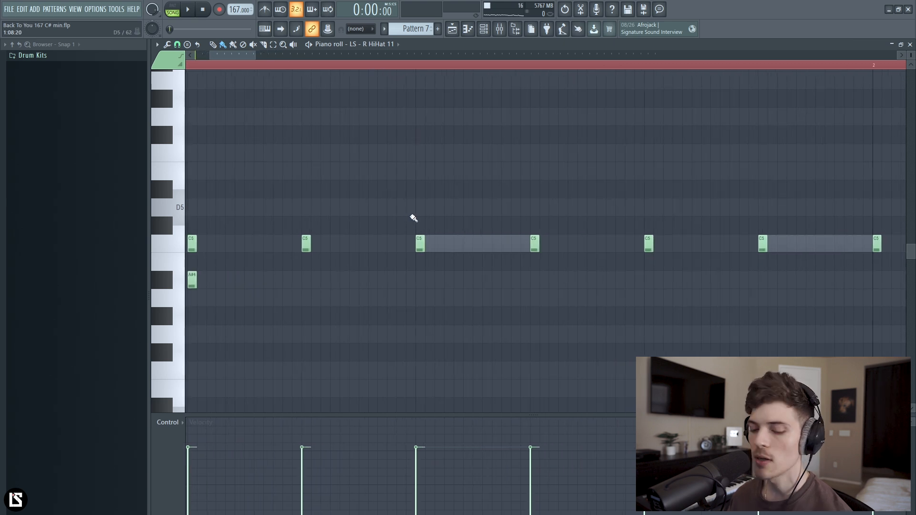
left_click_drag(421, 281, 473, 351)
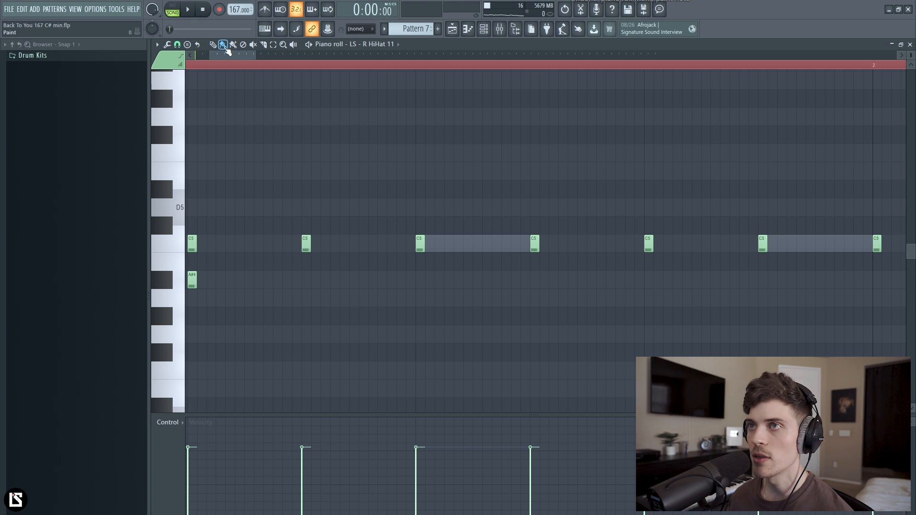
left_click(234, 44)
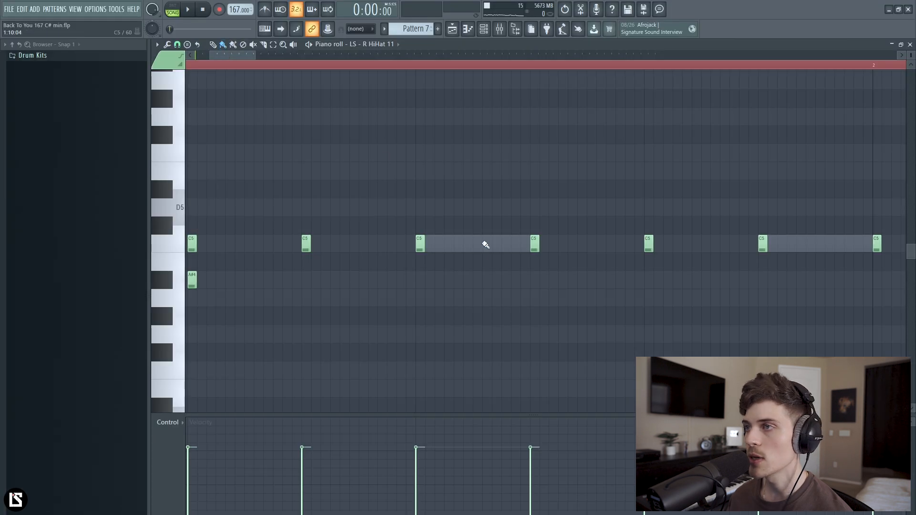
key("space")
key("space")
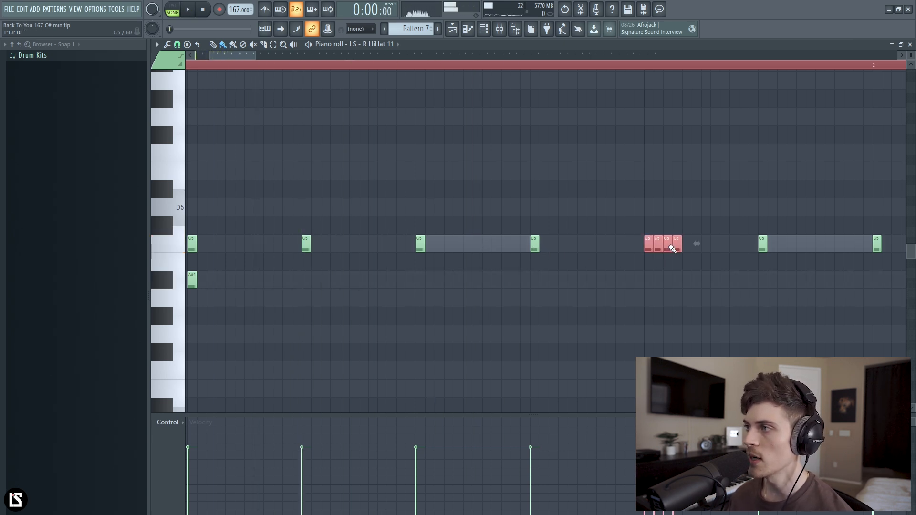
Play back the start of the hi-hat pattern to listen to the new roll, and move on to bar 2
scroll(470, 65, "down", 3)
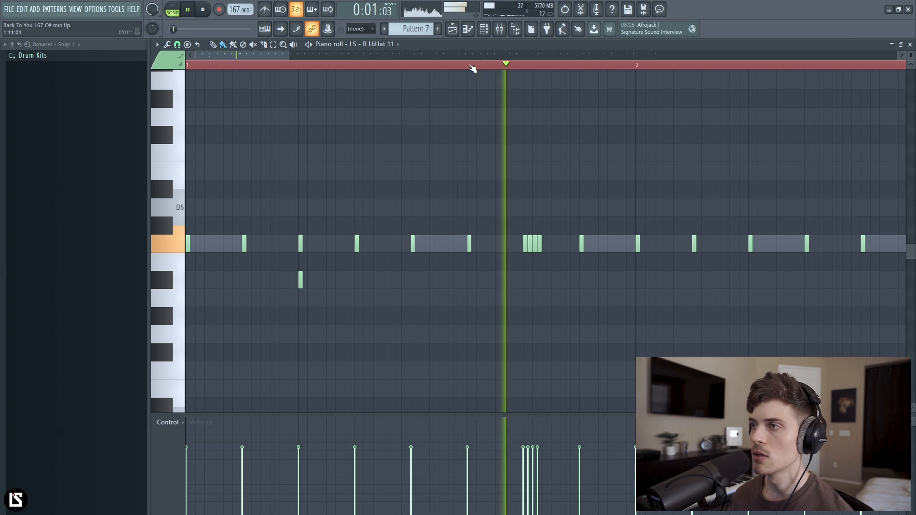
scroll(470, 65, "down", 2)
key("space")
key("space")
scroll(472, 67, "up", 3)
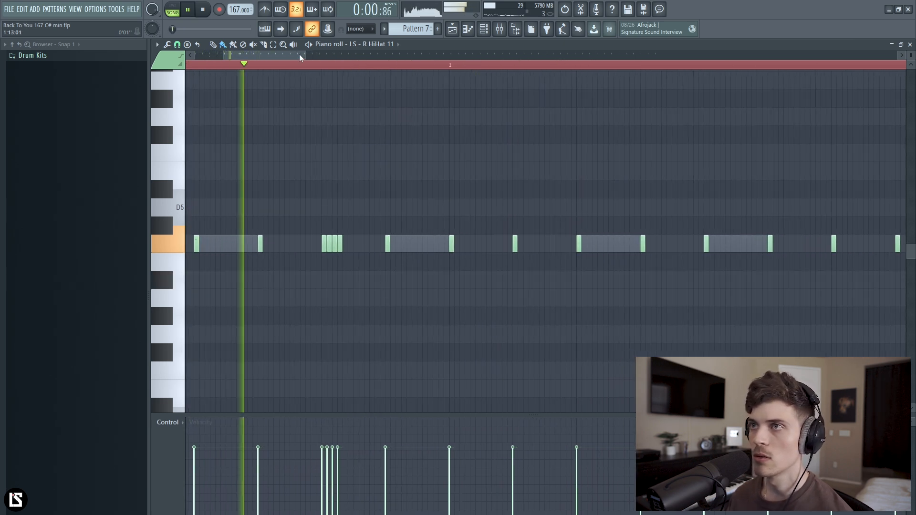
key("space")
left_click_drag(313, 58, 329, 58)
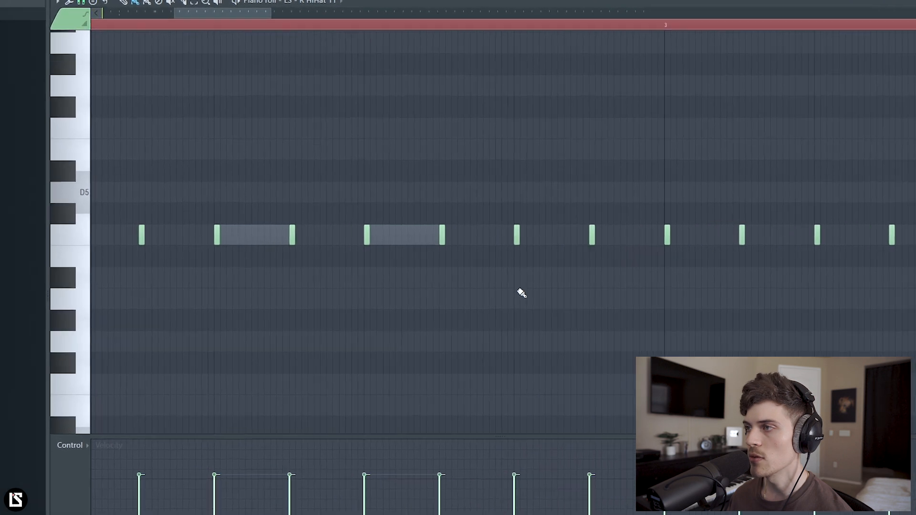
Paint a five-hit A#4 hi-hat roll on beat 4 of bar 2 with steadily rising velocities, and play it back
left_click(516, 279)
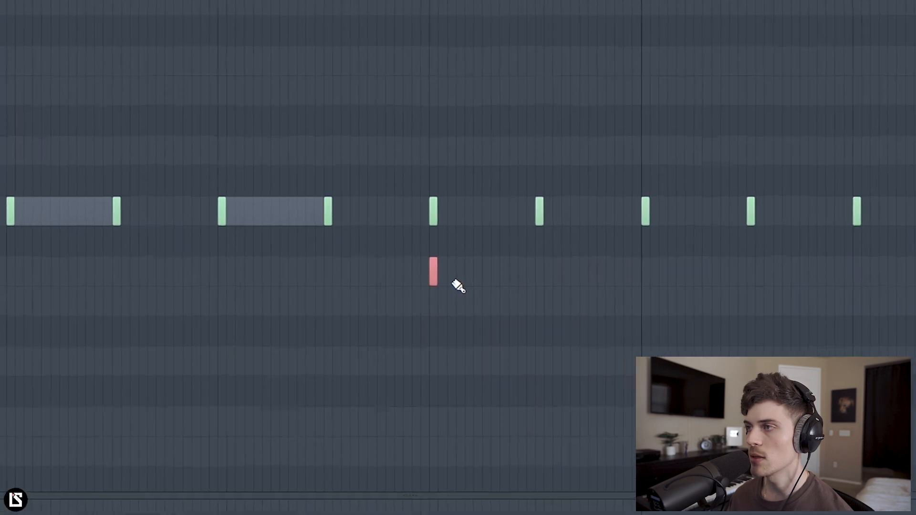
left_click(529, 279)
left_click(540, 278)
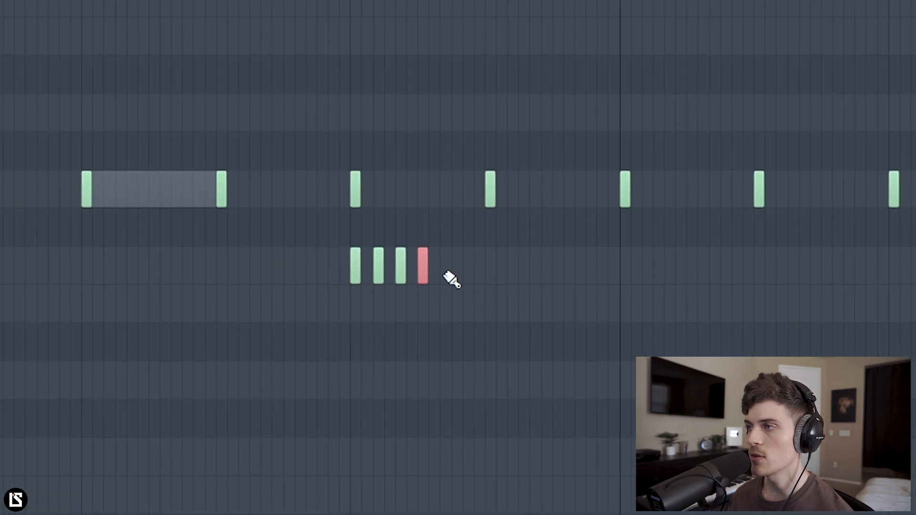
left_click_drag(286, 249, 491, 360)
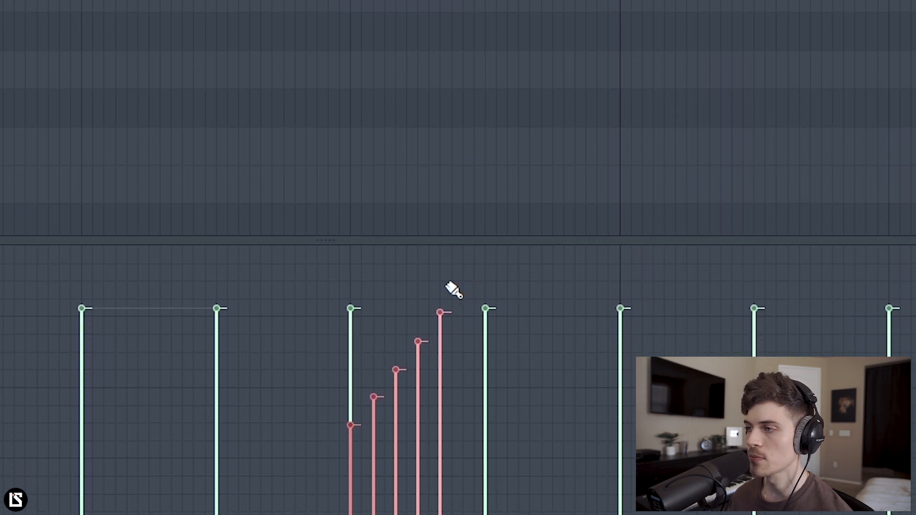
key("ctrl+d")
key("space")
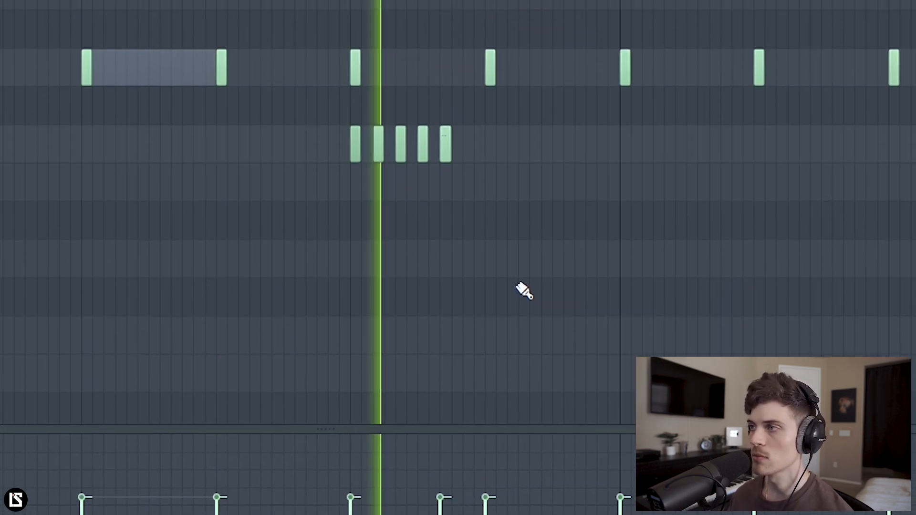
Raise the bar 2 hi-hat roll two semitones to C5 and delete its fifth hit
scroll(449, 210, "up", 3)
left_click_drag(200, 210, 525, 347)
key("shift+Up")
key("shift+Up")
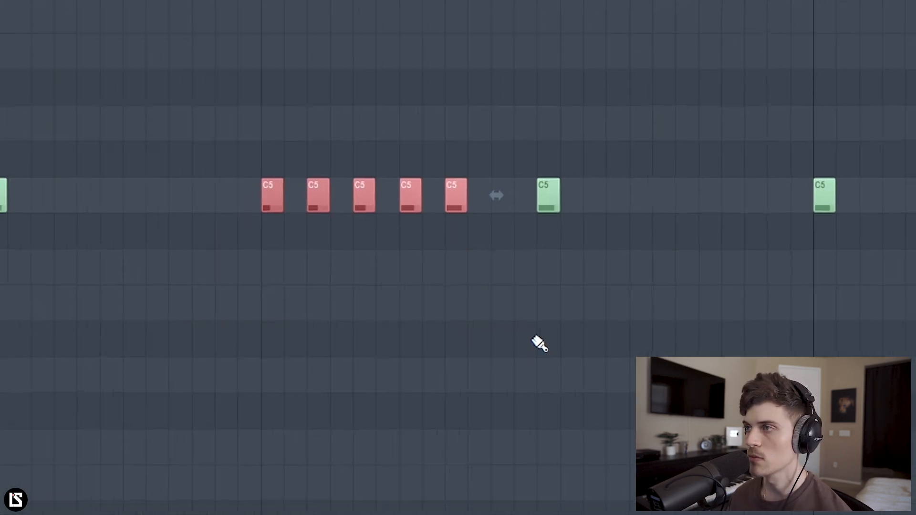
key("ctrl+d")
right_click(448, 194)
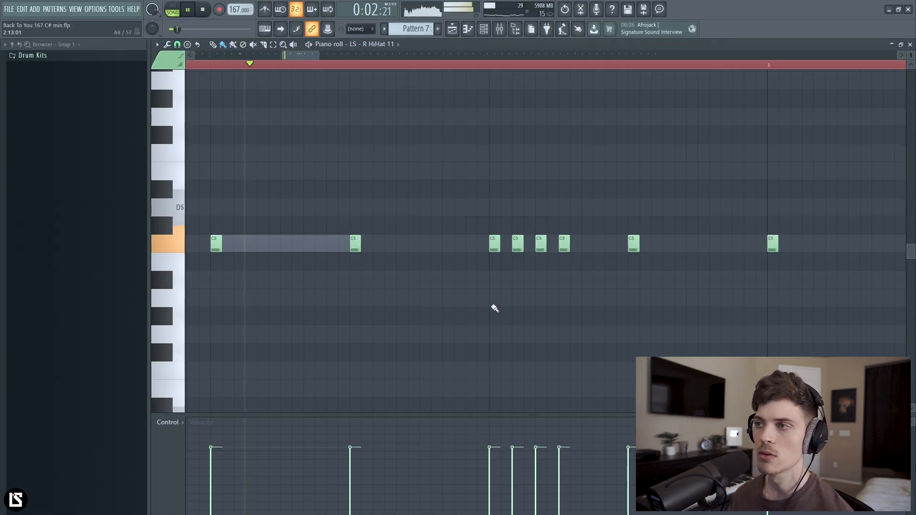
Play back the hi-hat pattern through bar 2 into bar 3 to listen to the four-hit roll
scroll(496, 67, "down", 3)
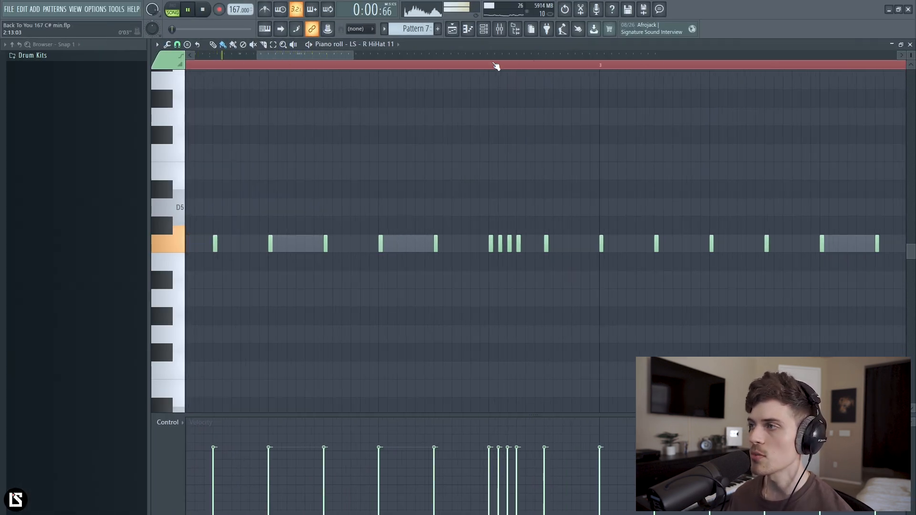
scroll(496, 67, "down", 2)
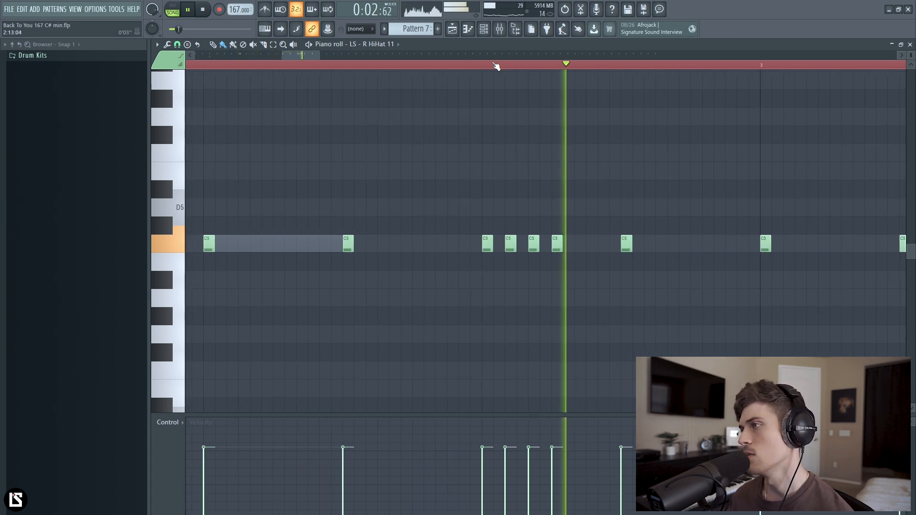
scroll(496, 67, "down", 3)
scroll(496, 67, "down", 2)
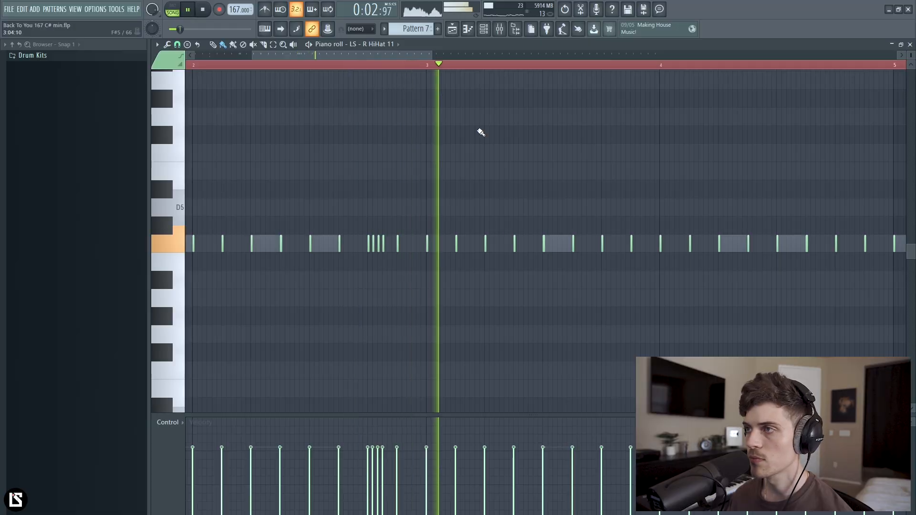
key("space")
scroll(478, 72, "up", 2)
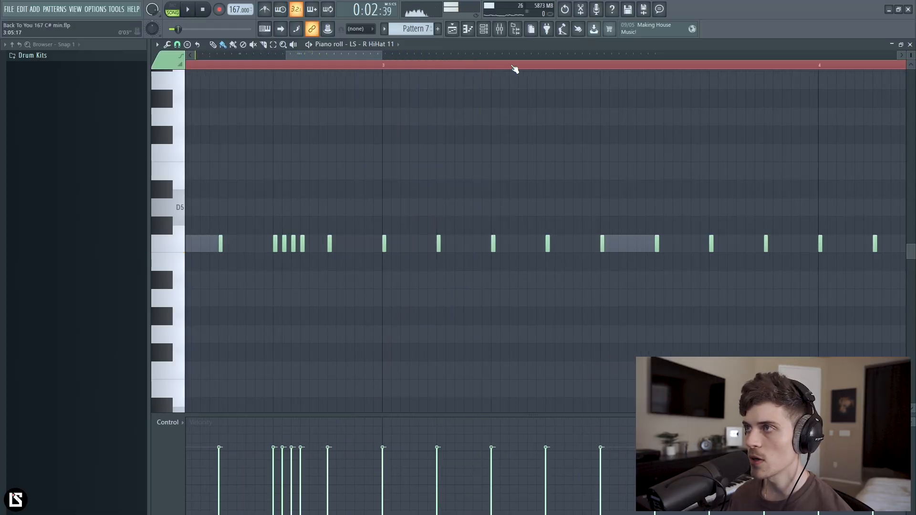
Add a C5 hit right after beat 2 of bar 3, and shorten the three roll hits on beat 4 of bar 4
scroll(514, 69, "up", 3)
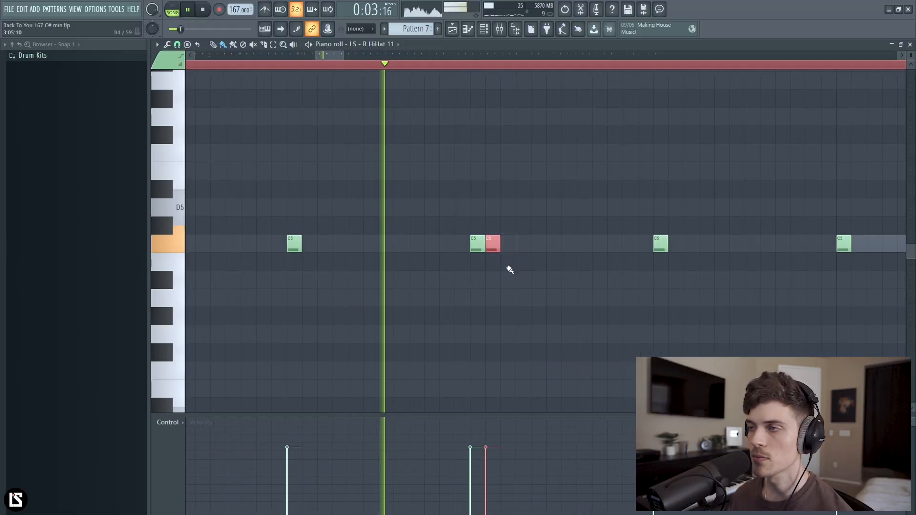
scroll(456, 67, "down", 3)
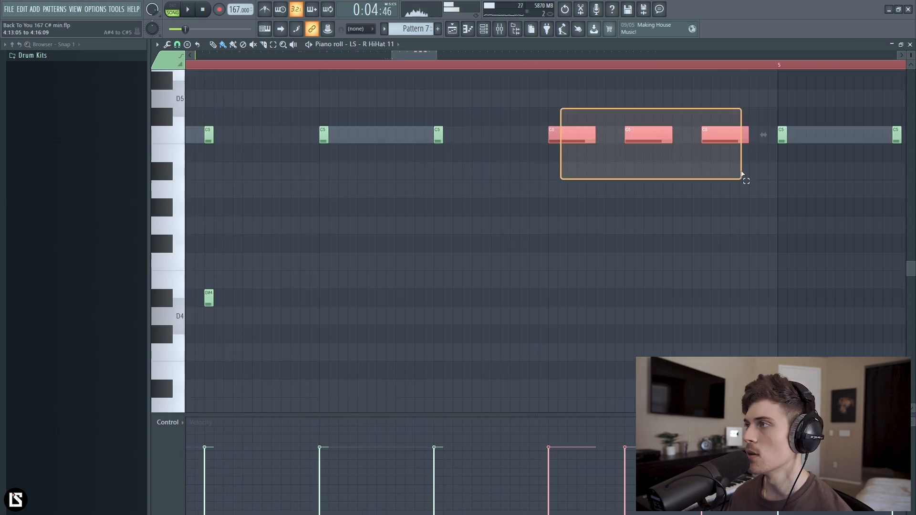
left_click_drag(742, 178, 742, 178)
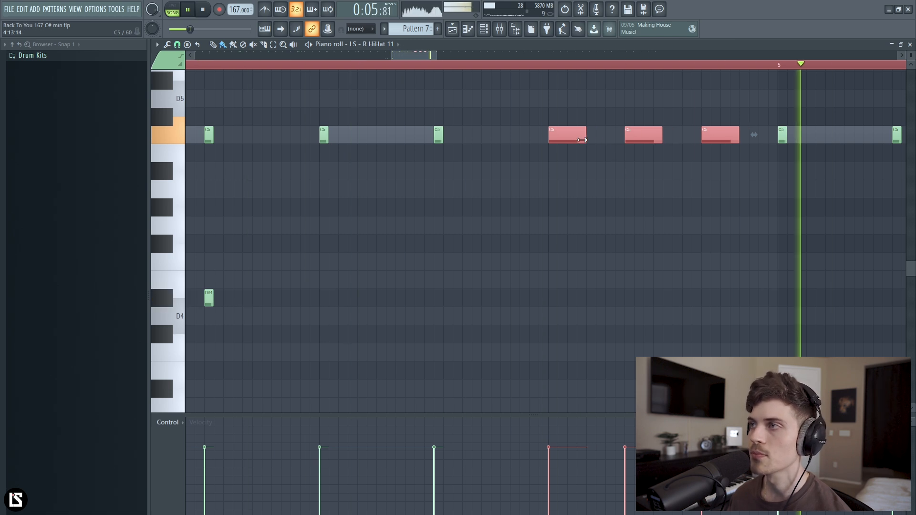
key("space")
Show note pan for the hi-hats and pan the six-hit roll in bar 8 alternately right and left, starting about 47% right
scroll(539, 66, "down", 4)
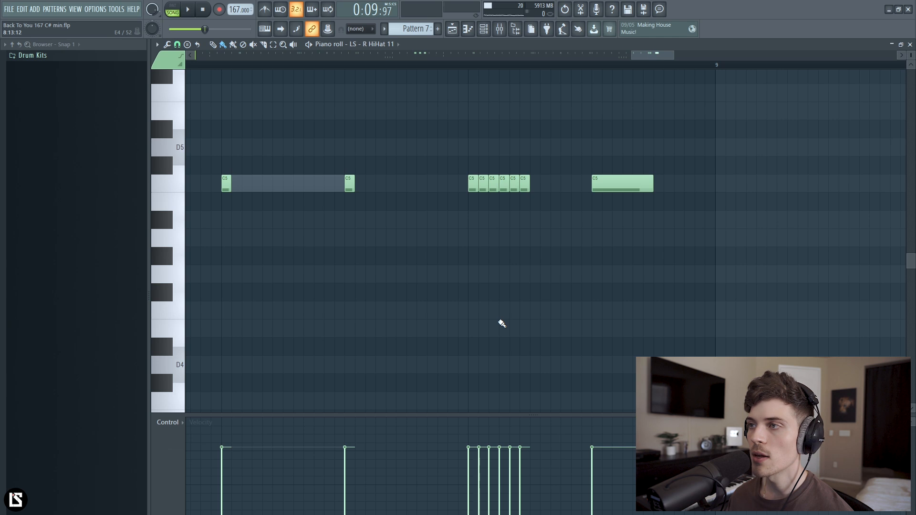
left_click_drag(465, 160, 544, 233)
left_click(179, 428)
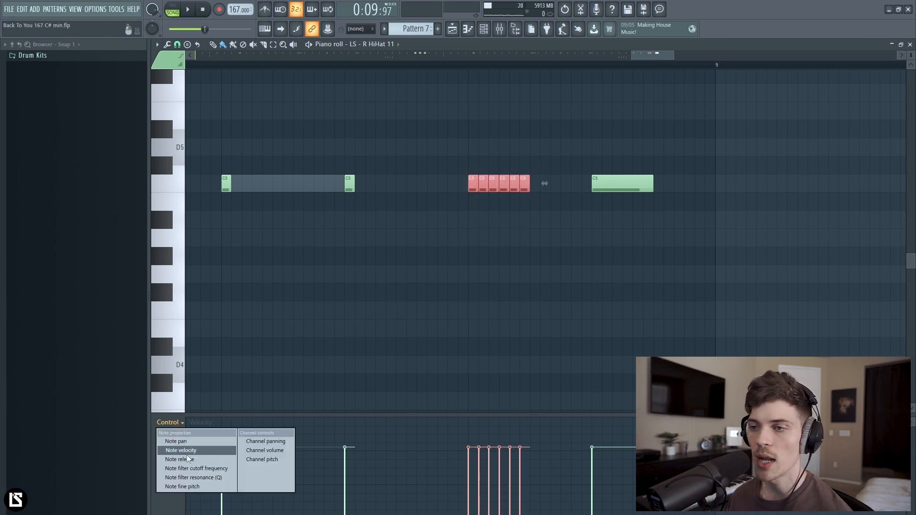
left_click(182, 442)
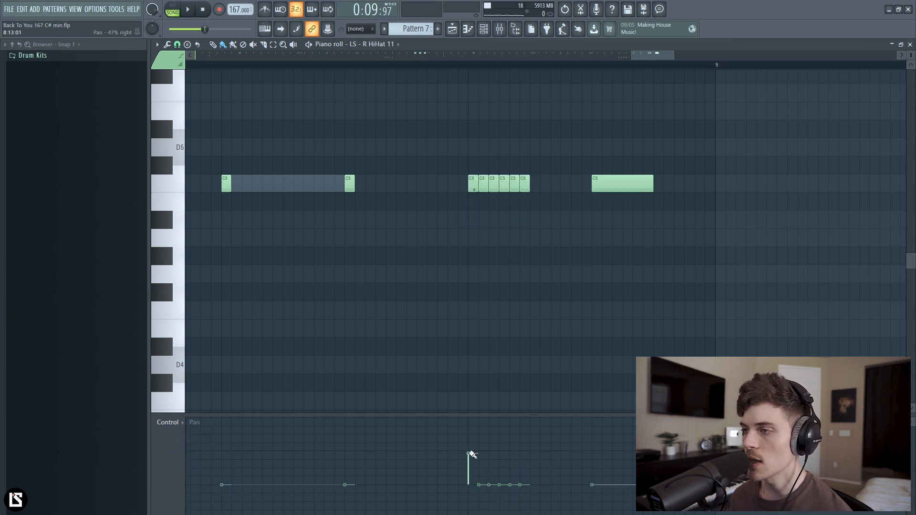
left_click(479, 513)
left_click(488, 441)
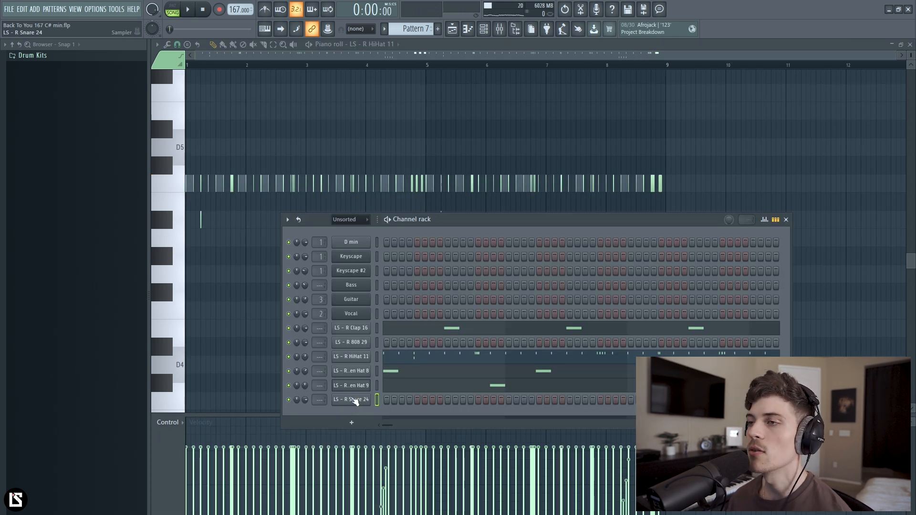
Move the Channel rack higher over the piano roll and play back the beat
left_click_drag(451, 224, 443, 198)
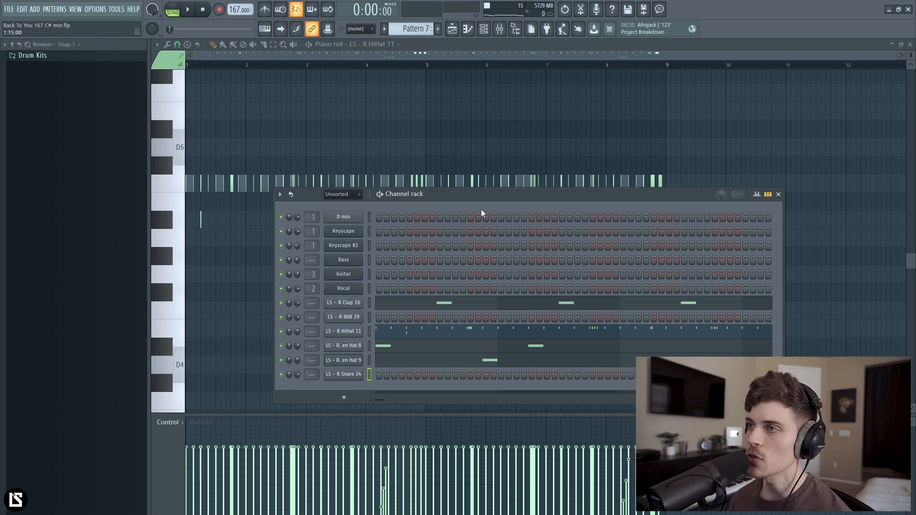
left_click_drag(465, 194, 464, 181)
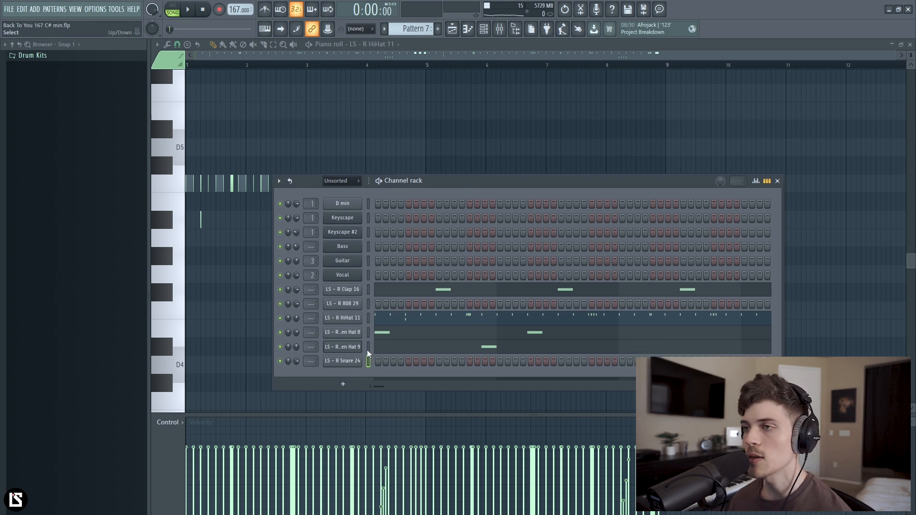
key("space")
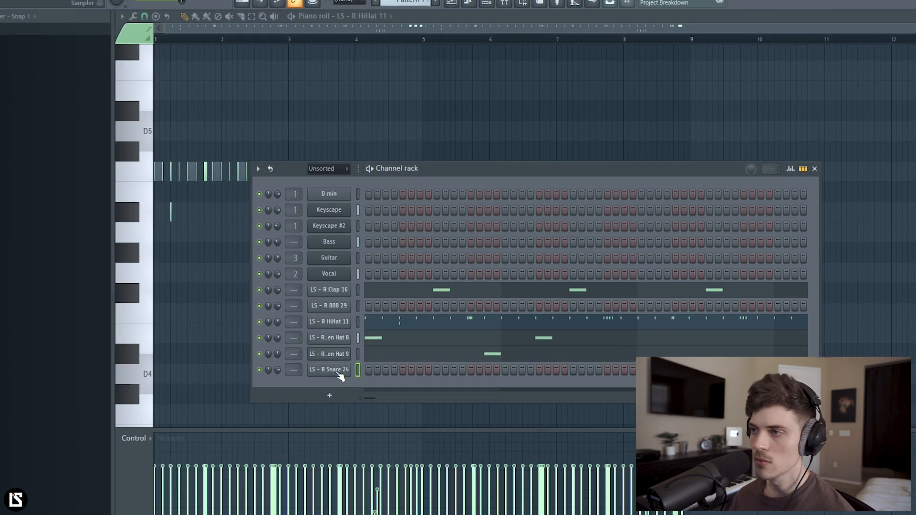
Open the LS - R Snare 24 channel in the piano roll and record a live C5 snare part over the beat
right_click(339, 372)
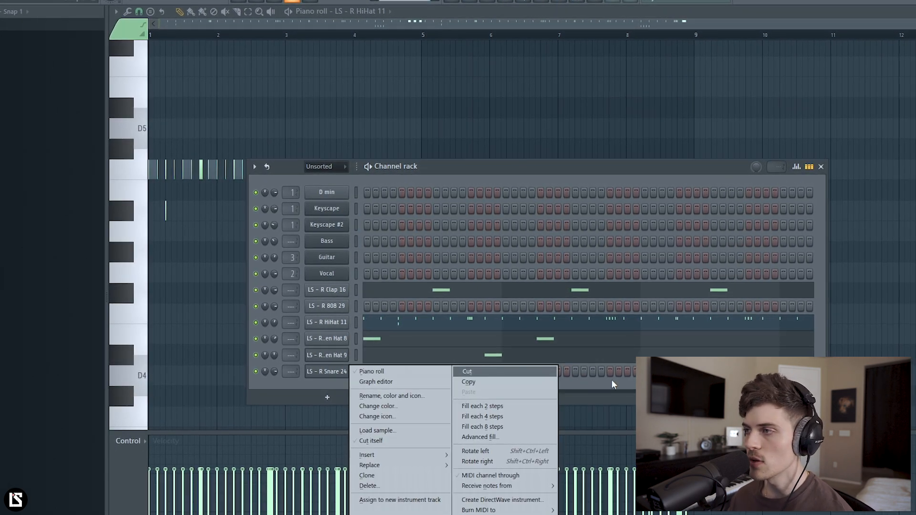
left_click(553, 362)
right_click(343, 373)
left_click(357, 374)
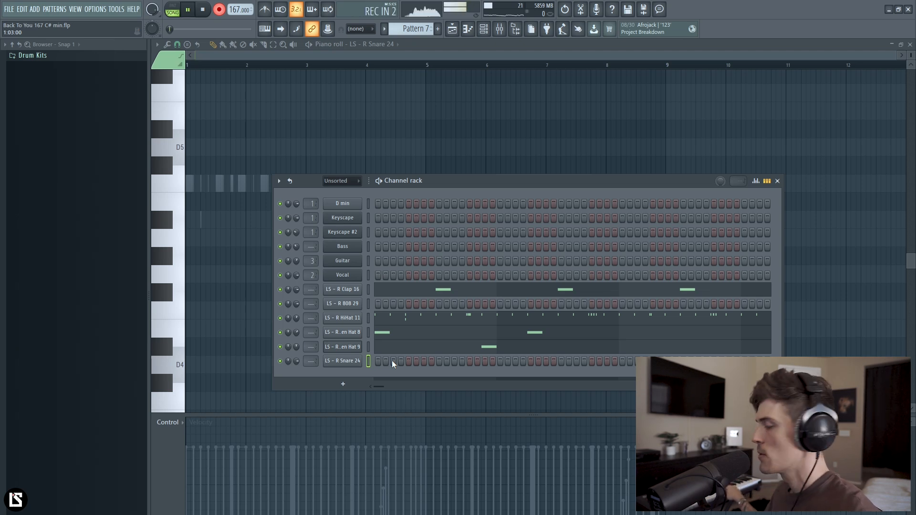
key("space")
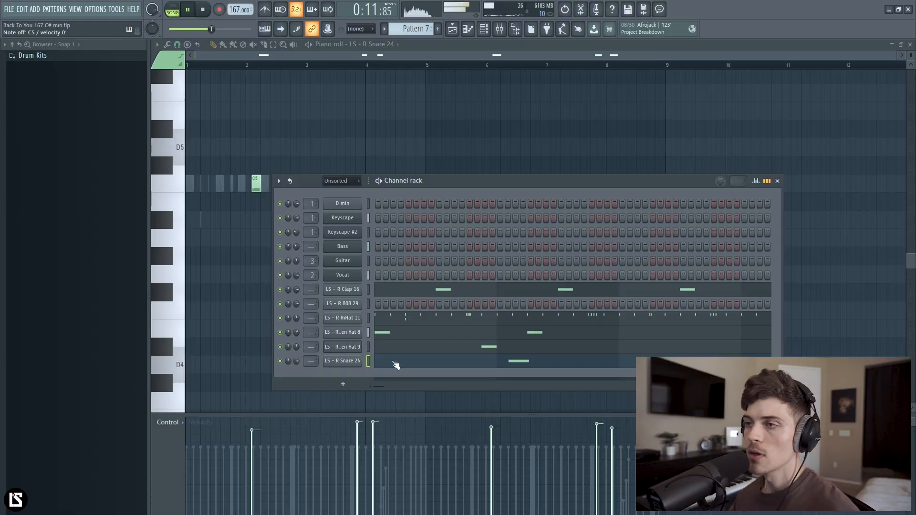
Quantize all recorded snare notes with the default quantizer settings
left_click(394, 364)
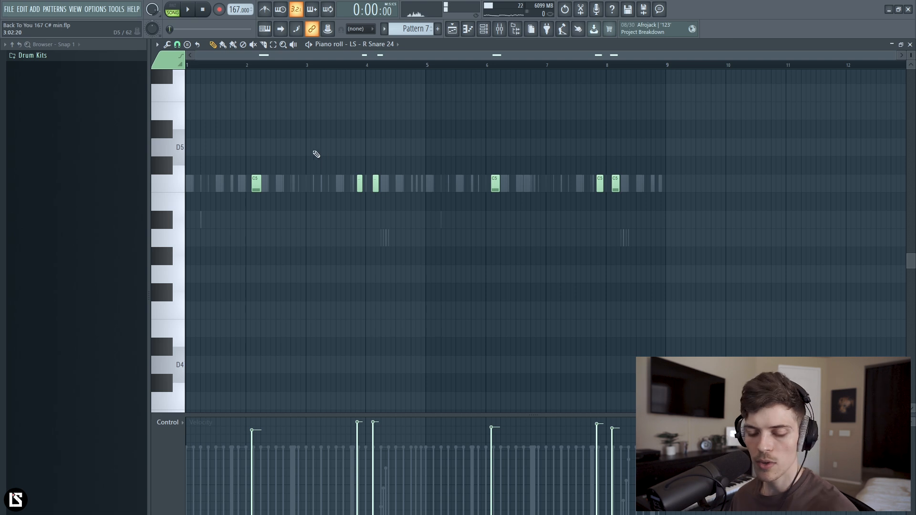
key("ctrl+a")
key("alt+q")
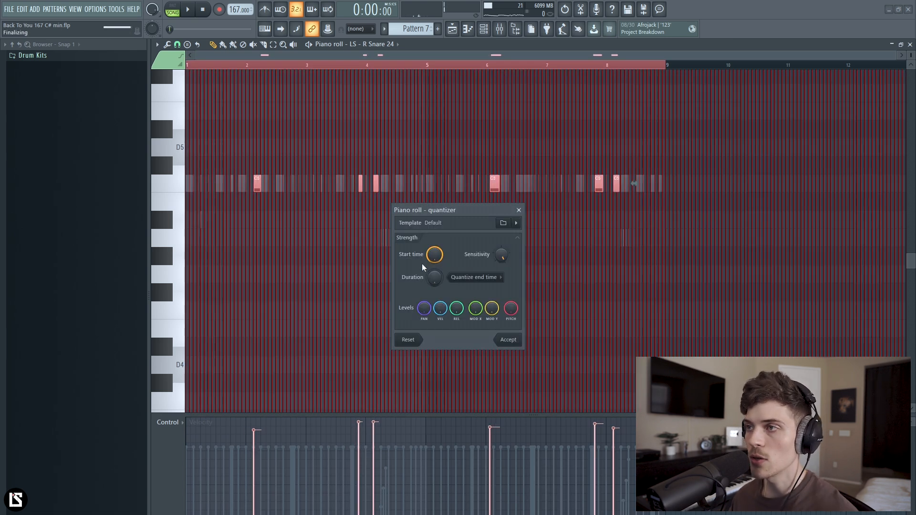
left_click(508, 339)
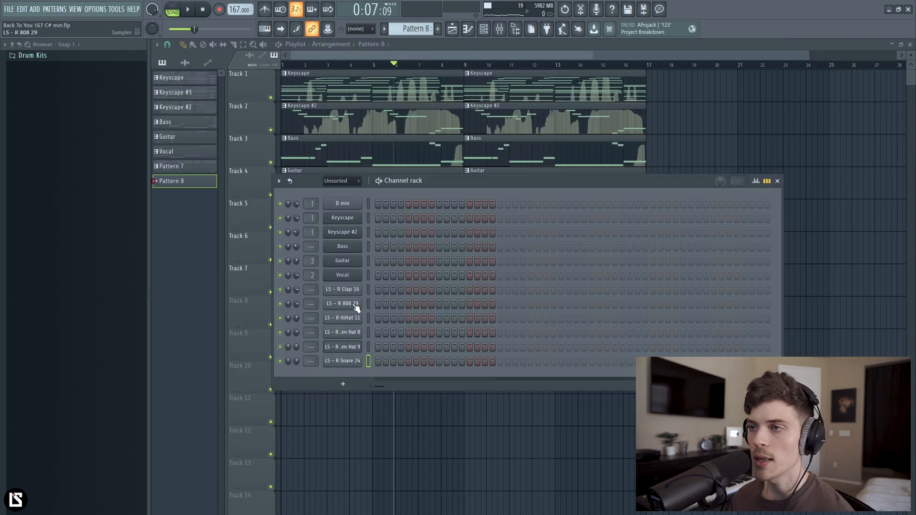
Set the LS - R 808 29 channel to cut itself
right_click(352, 303)
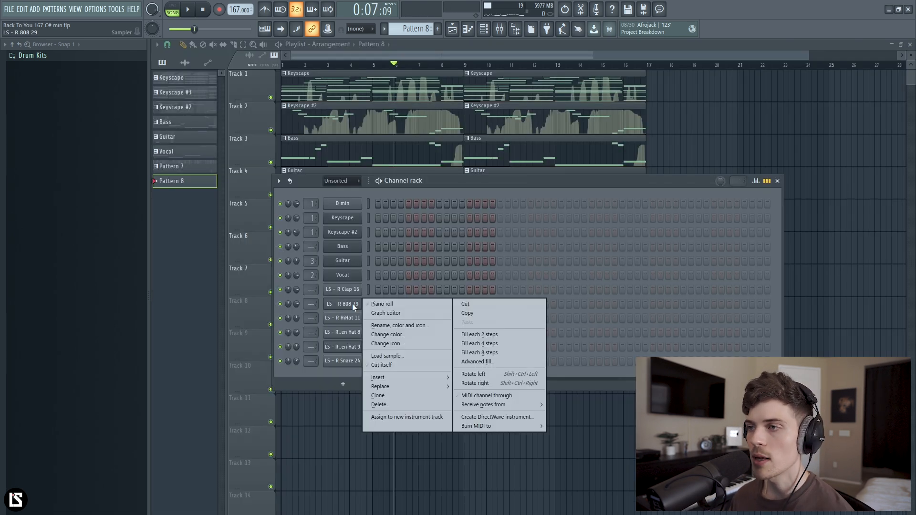
left_click(384, 365)
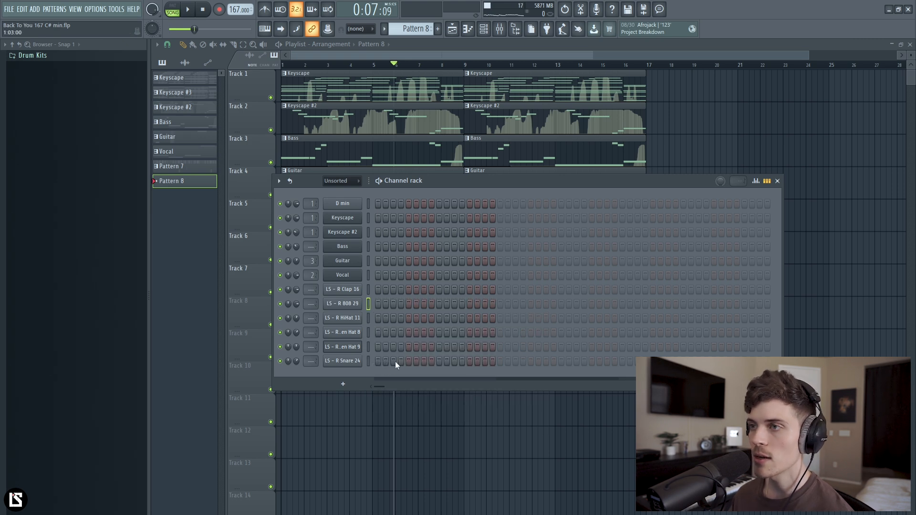
Check the Keyscape melody's notes in the piano roll, and mute the Bass track in the playlist
double_click(368, 74)
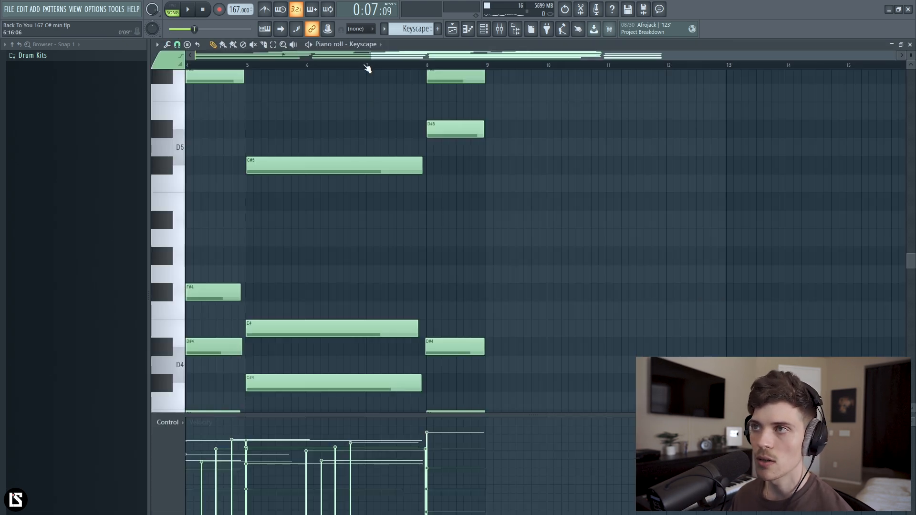
scroll(374, 210, "down", 3)
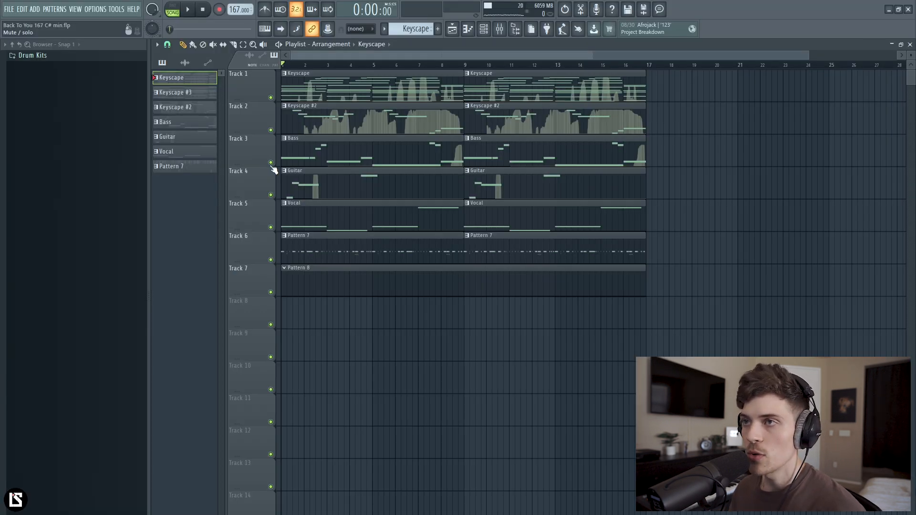
left_click(271, 163)
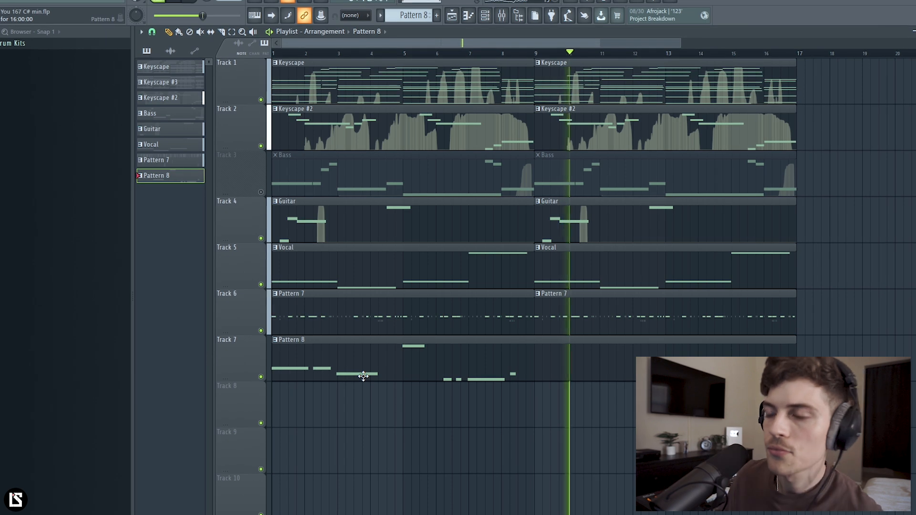
Open the recorded 808 notes of Pattern 8 in the piano roll and quantize them all with the default settings
double_click(369, 379)
scroll(317, 52, "left", 4)
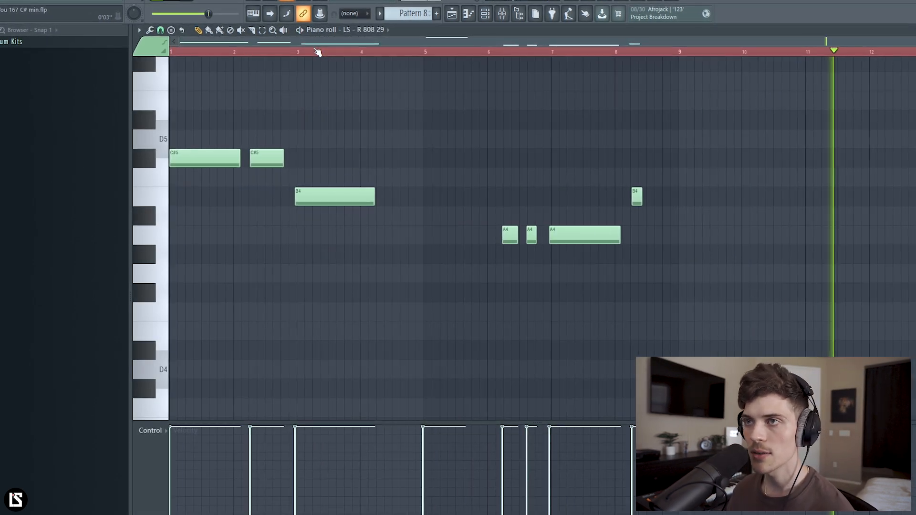
key("ctrl+a")
key("alt+q")
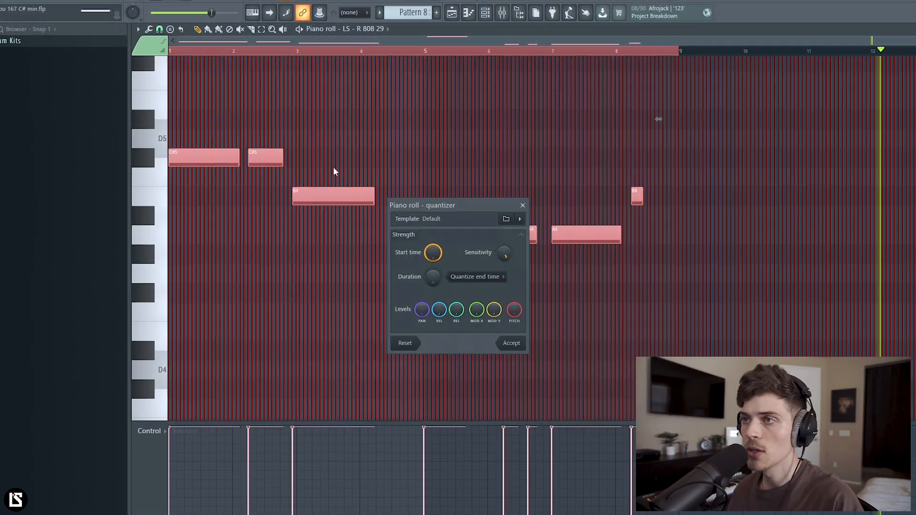
left_click(510, 345)
scroll(489, 351, "up", 1)
key("ctrl+d")
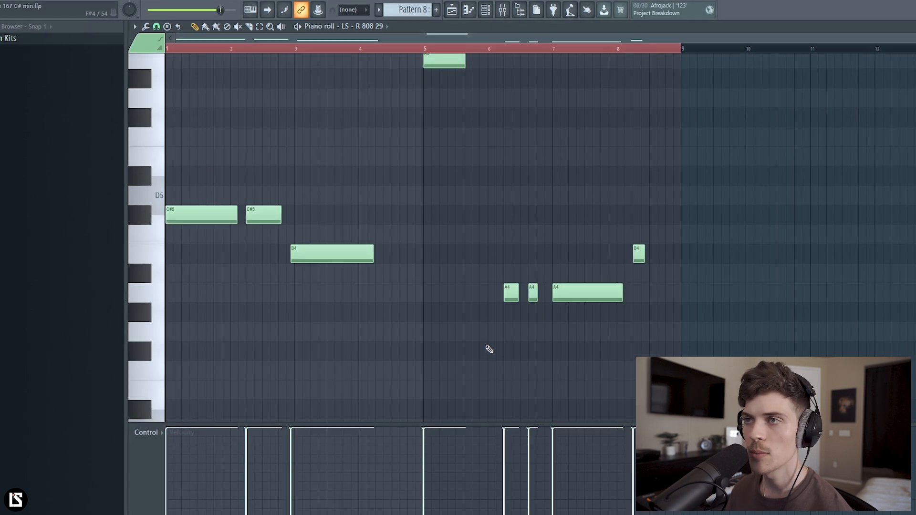
scroll(422, 238, "down", 3)
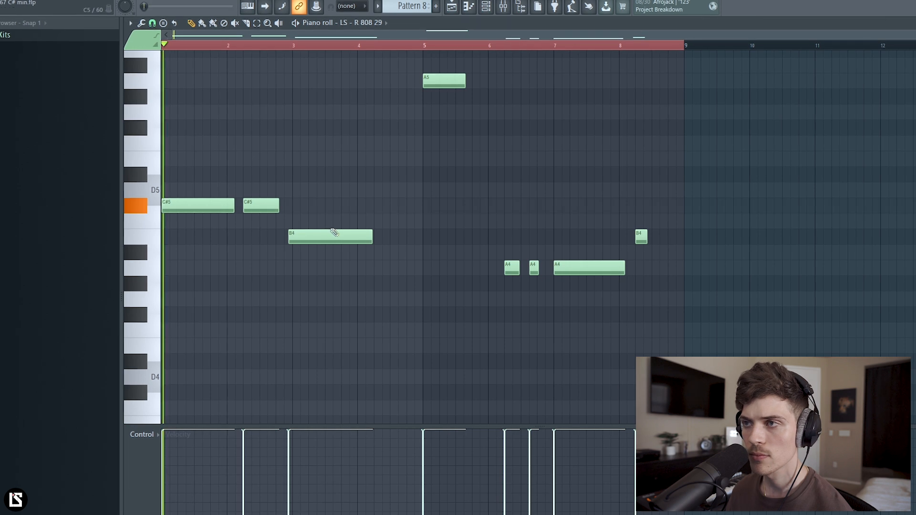
Redraw the off-grid B4 808 note at the start of bar 3, and give all 808 notes a uniform length of one beat
right_click(286, 241)
left_click(297, 242)
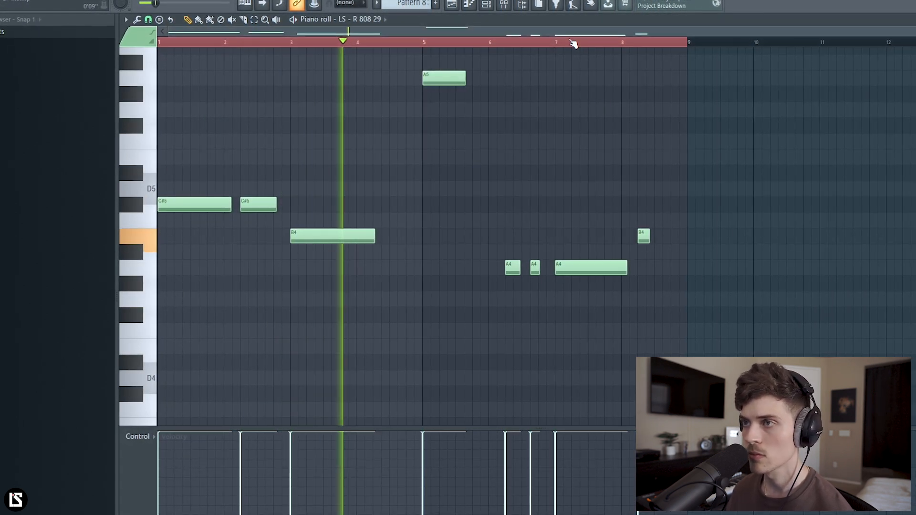
scroll(573, 42, "up", 2)
scroll(573, 43, "up", 1)
key("ctrl+a")
key("shift+d")
left_click_drag(499, 269, 527, 277)
key("ctrl+d")
scroll(494, 37, "down", 4)
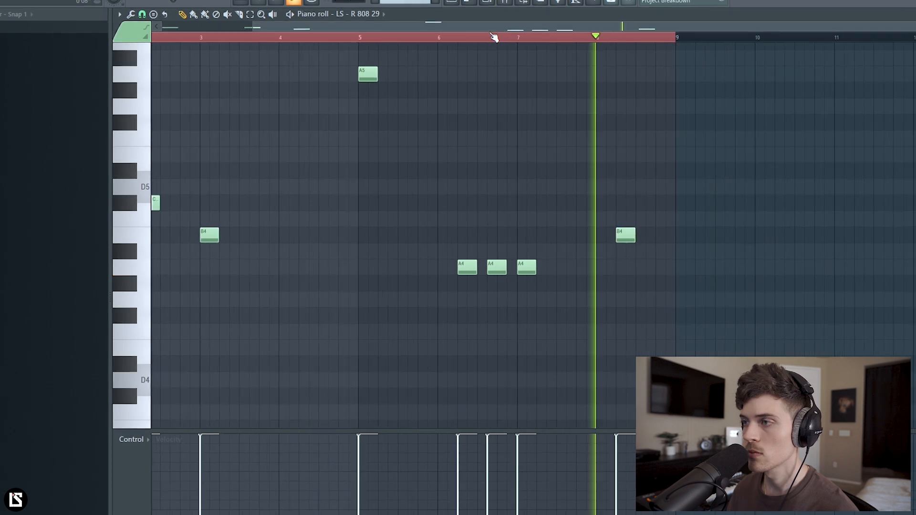
Duplicate the eight-bar 808 pattern into bars 9 to 16 and deselect the copied notes
key("ctrl+b")
scroll(484, 37, "down", 3)
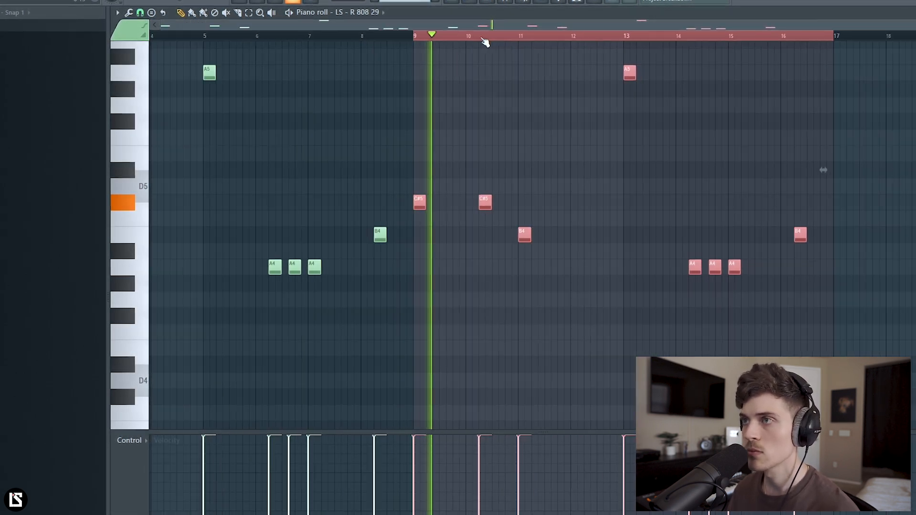
key("ctrl+d")
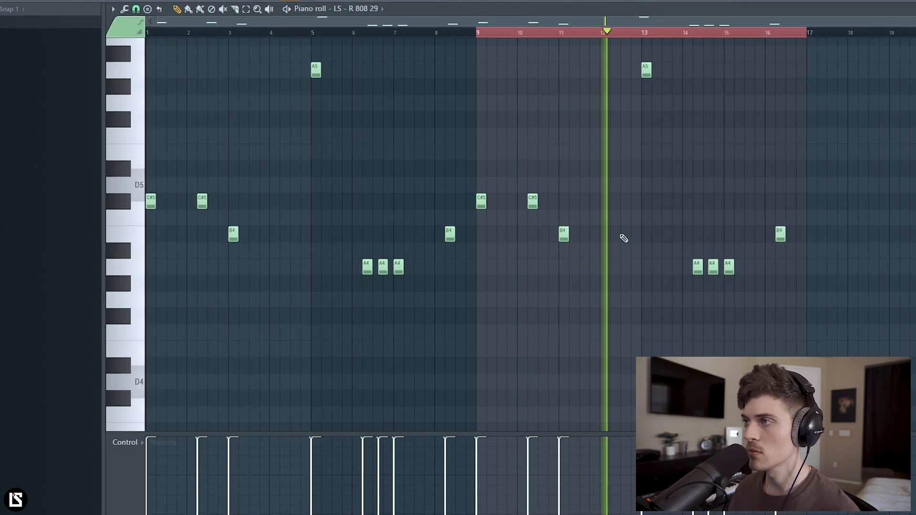
Add a B4 note one beat into bar 12 and a second B4 note near the end of bar 16
scroll(574, 35, "up", 4)
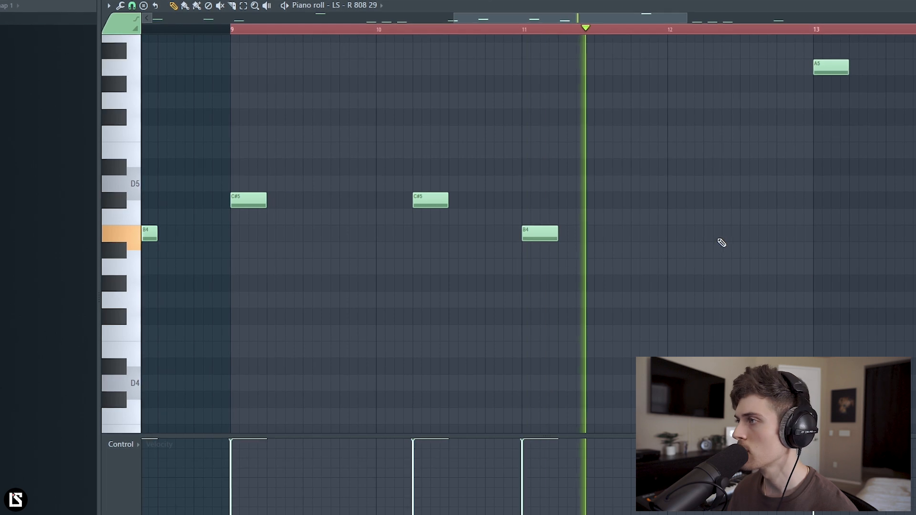
left_click(709, 238)
scroll(627, 33, "down", 4)
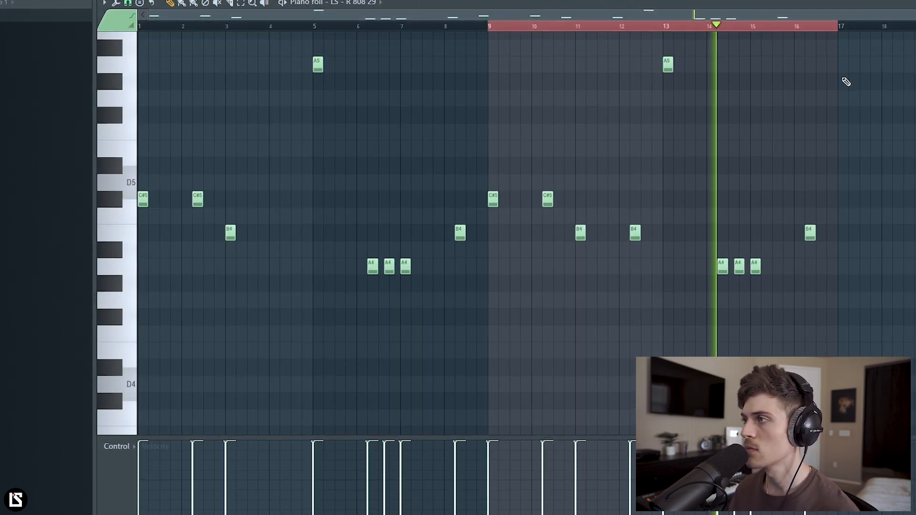
scroll(838, 30, "up", 5)
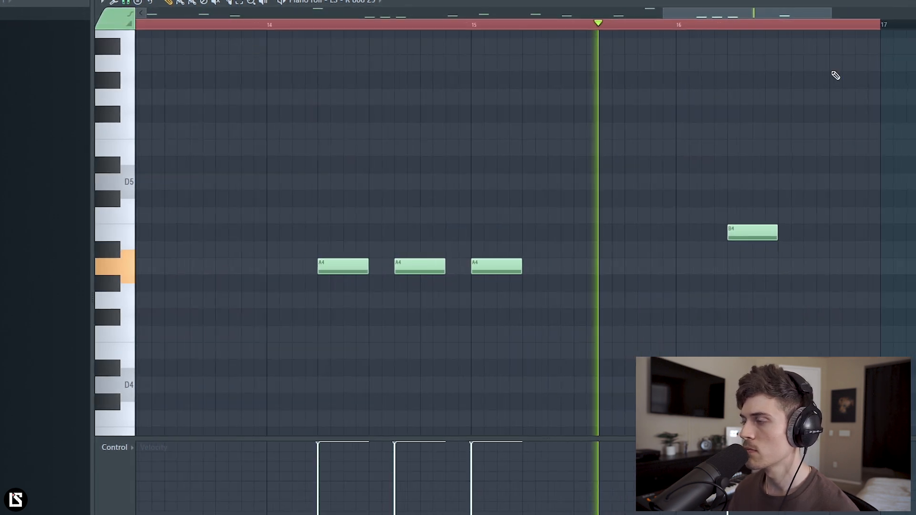
left_click(811, 232)
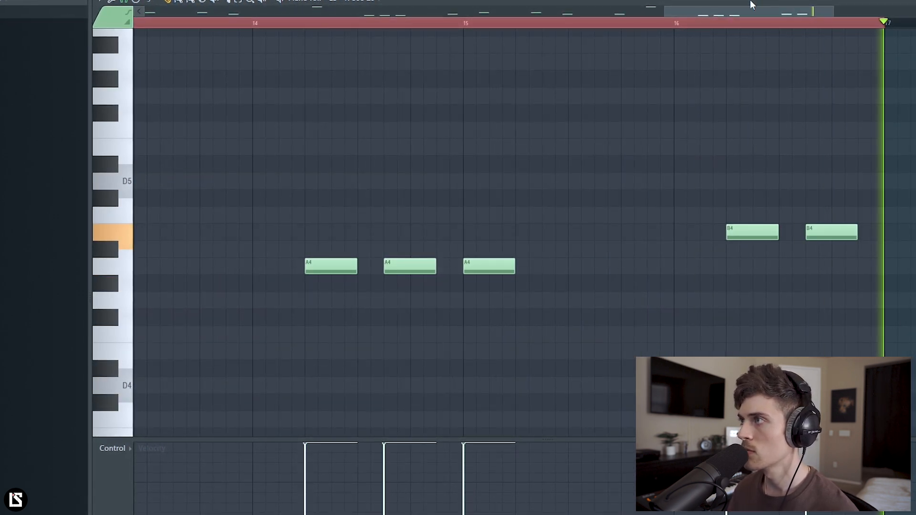
scroll(734, 31, "down", 2)
scroll(732, 30, "down", 5)
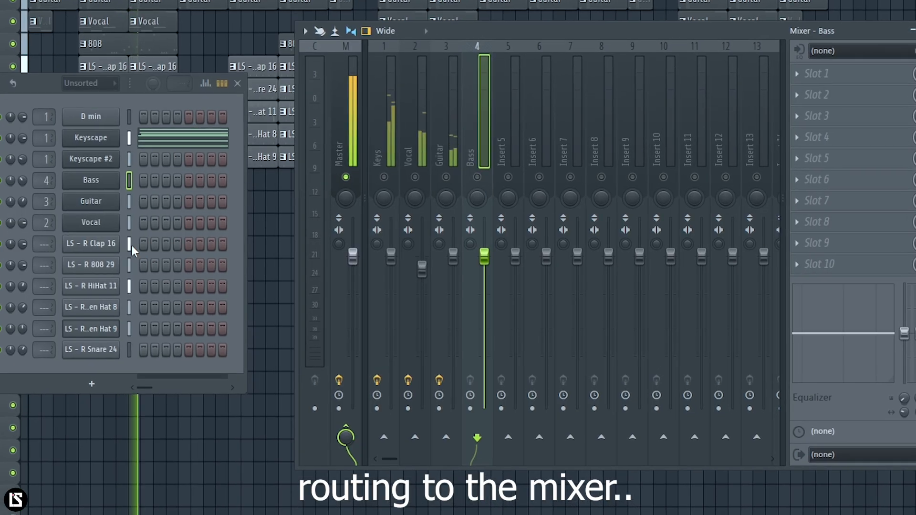
Select the six drum channels from LS - R Clap 16 to LS - R Snare 24 and route them to mixer tracks starting at Insert 5
left_click_drag(125, 244, 124, 353)
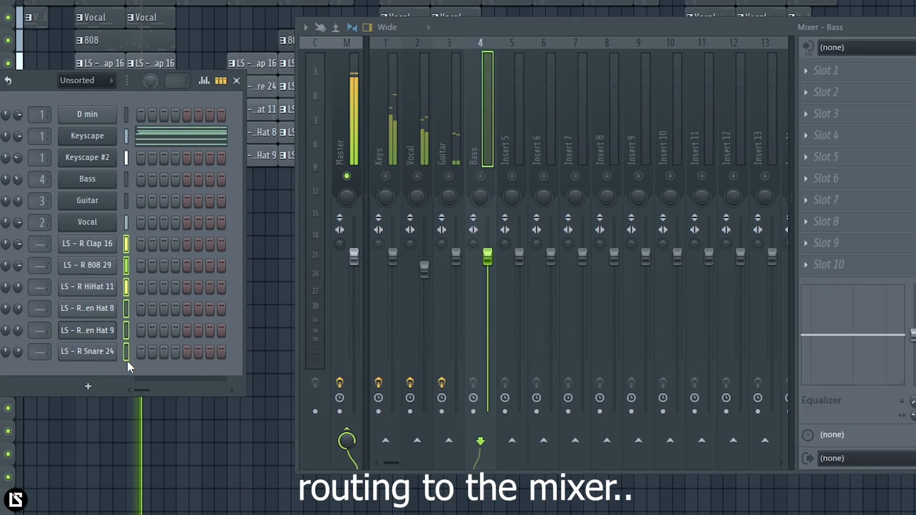
right_click(525, 145)
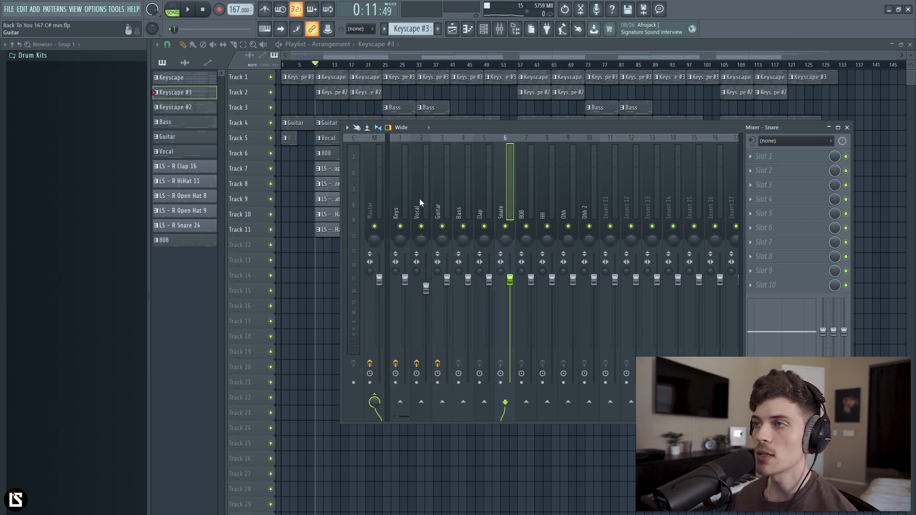
Play the arrangement while checking the Keys and 808 mixer tracks, and save the project
left_click(401, 196)
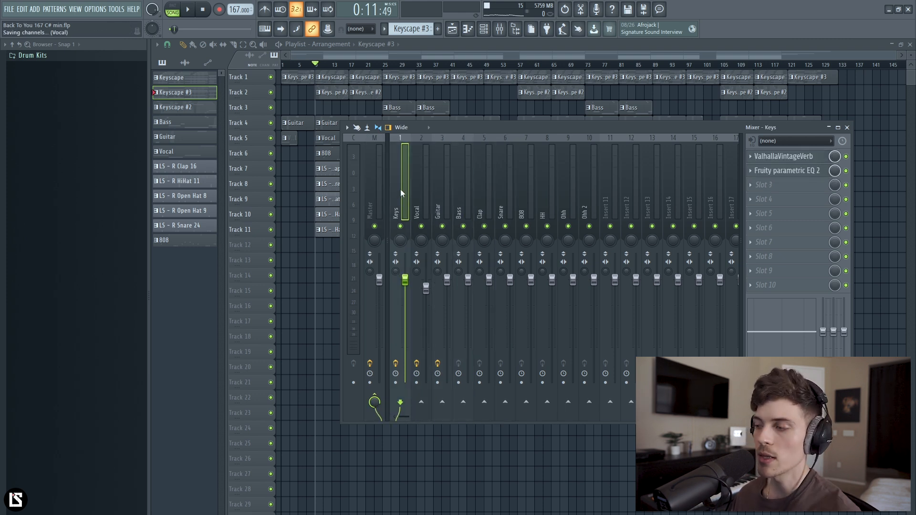
key("space")
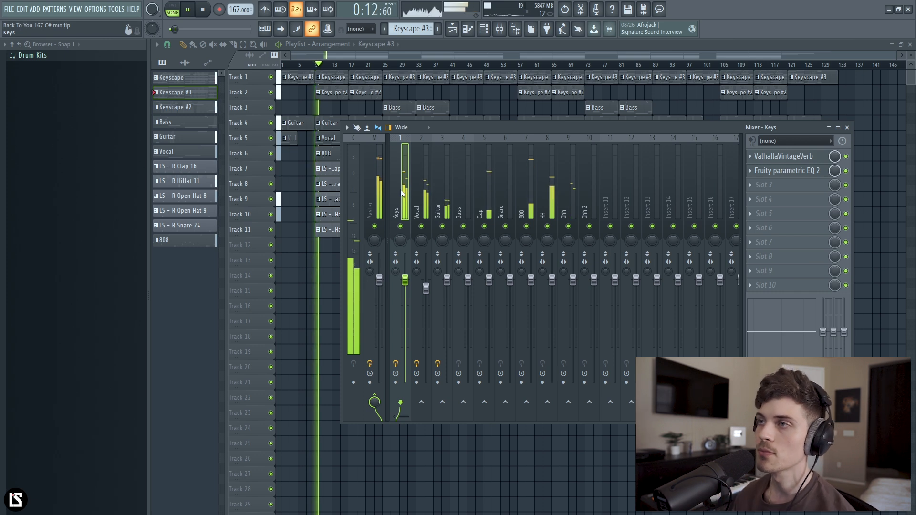
left_click(530, 191)
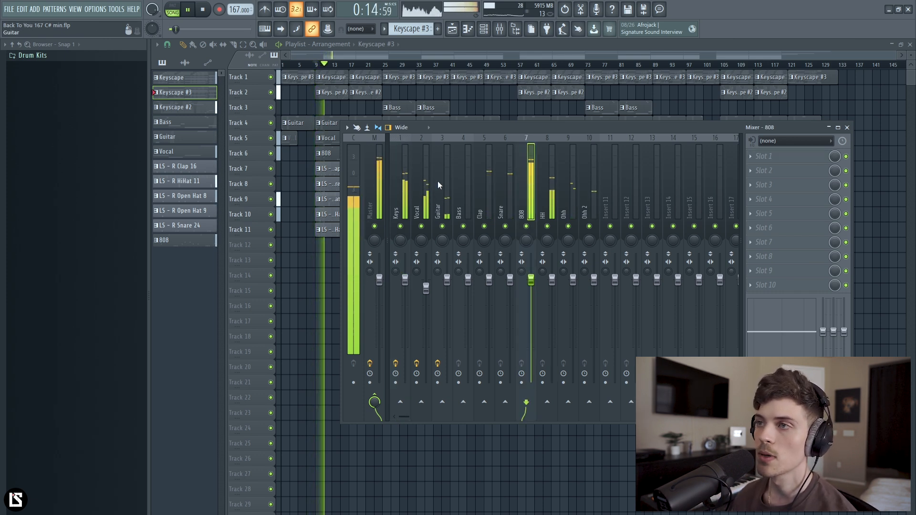
key("space")
key("ctrl+s")
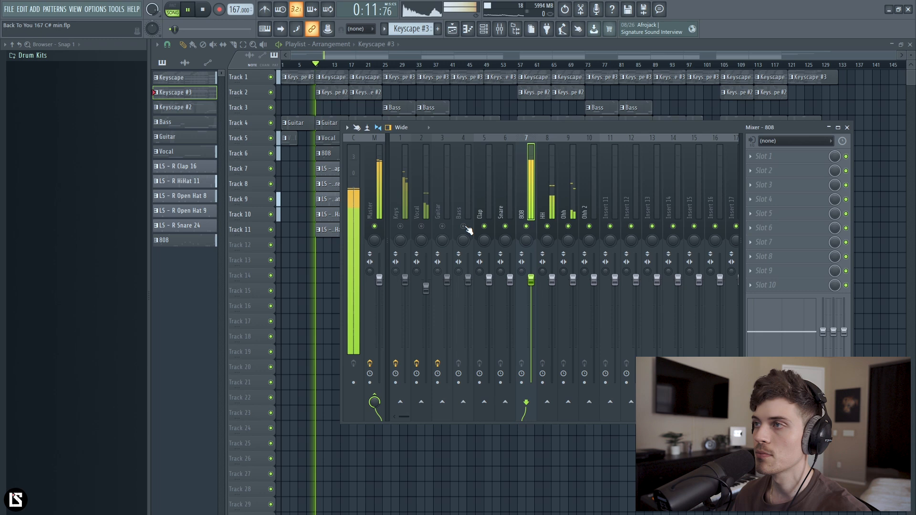
Select the LS - R 808 29 channel in the channel rack and stop playback
left_click(486, 29)
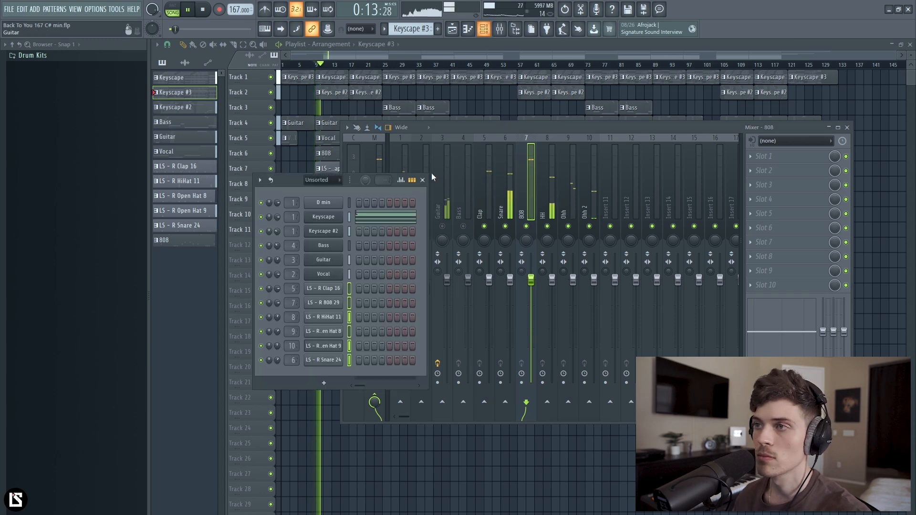
left_click(333, 304)
key("space")
Load the Baby Audio TAIP plugin into the first effect slot of the HH mixer track
left_click(229, 167)
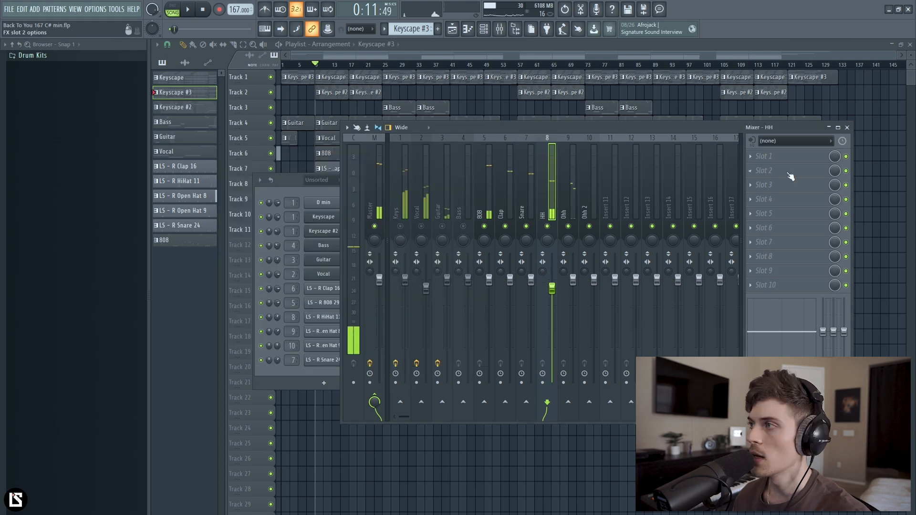
left_click(756, 154)
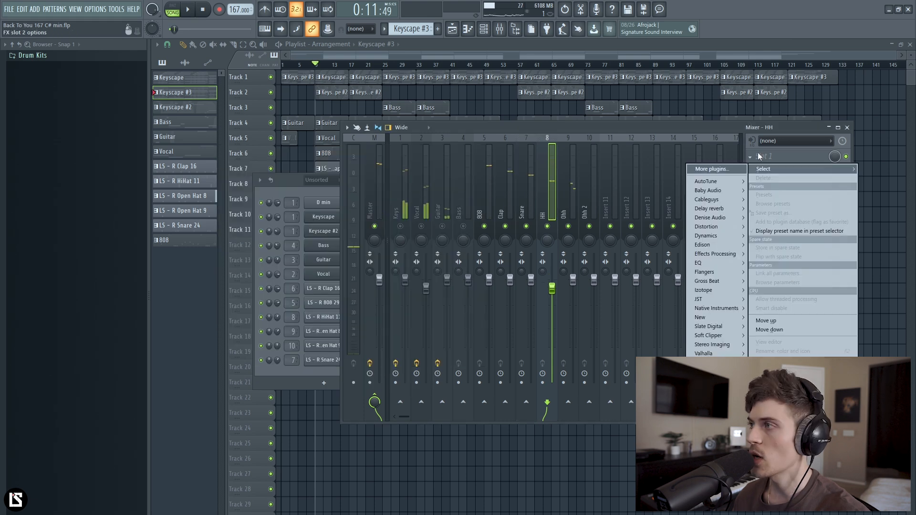
mouse_move(723, 193)
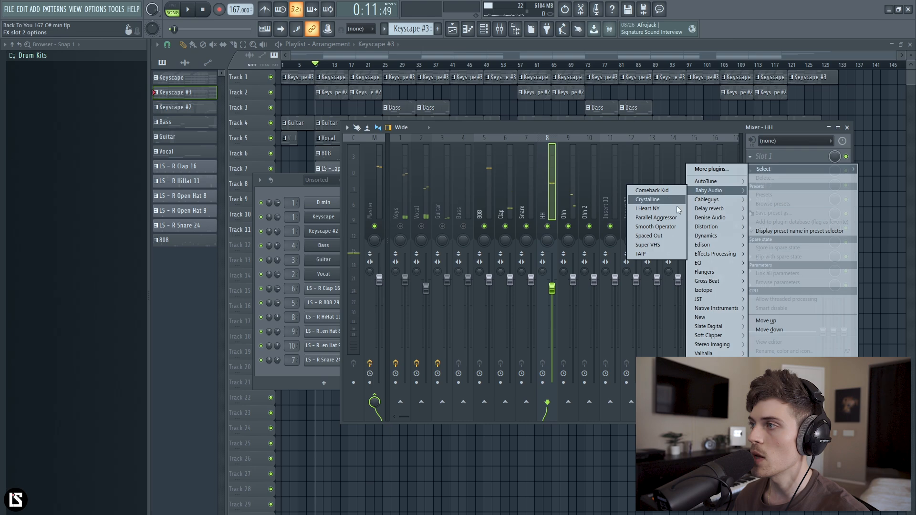
left_click(644, 254)
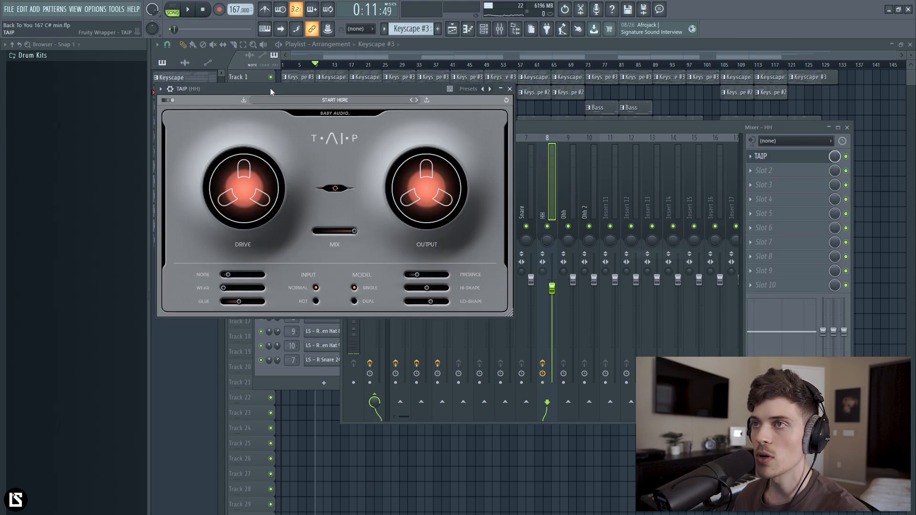
left_click_drag(271, 87, 392, 148)
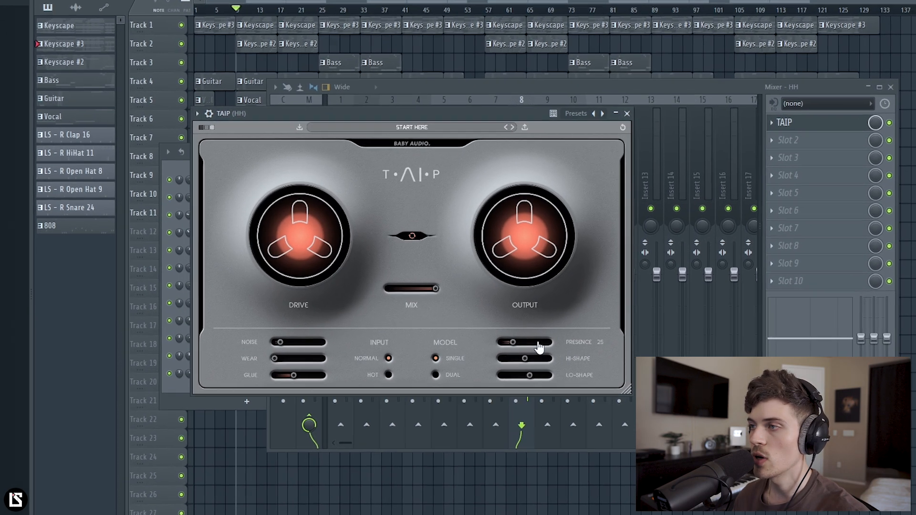
Raise TAIP's presence to about 60%, adjust its drive and reduce its mix to about half on the hi-hat
mouse_move(539, 347)
left_mouse_down()
mouse_move(562, 356)
mouse_move(545, 345)
mouse_move(531, 353)
left_mouse_up()
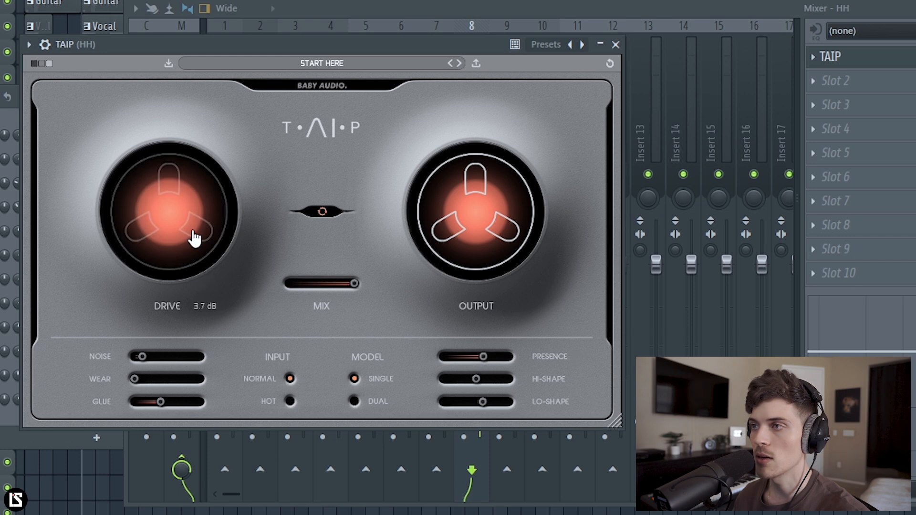
left_click_drag(190, 236, 190, 269)
left_click_drag(353, 284, 323, 311)
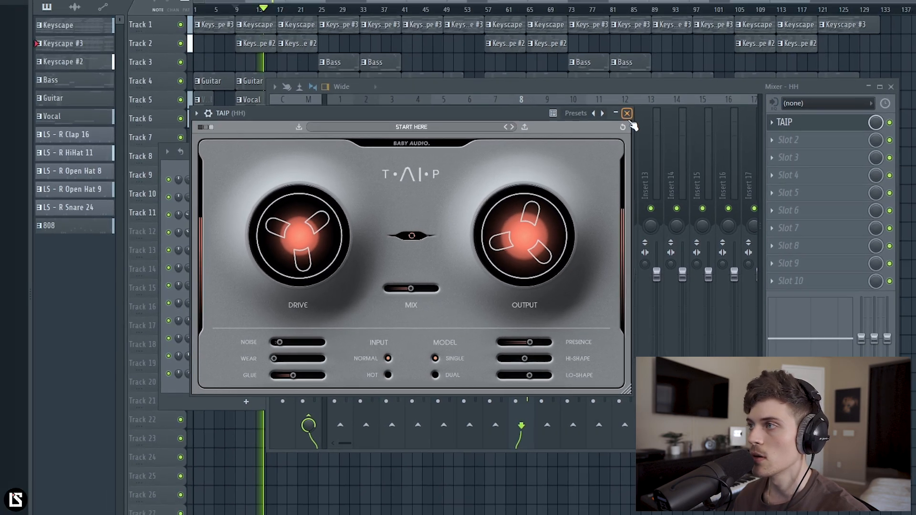
left_click(619, 72)
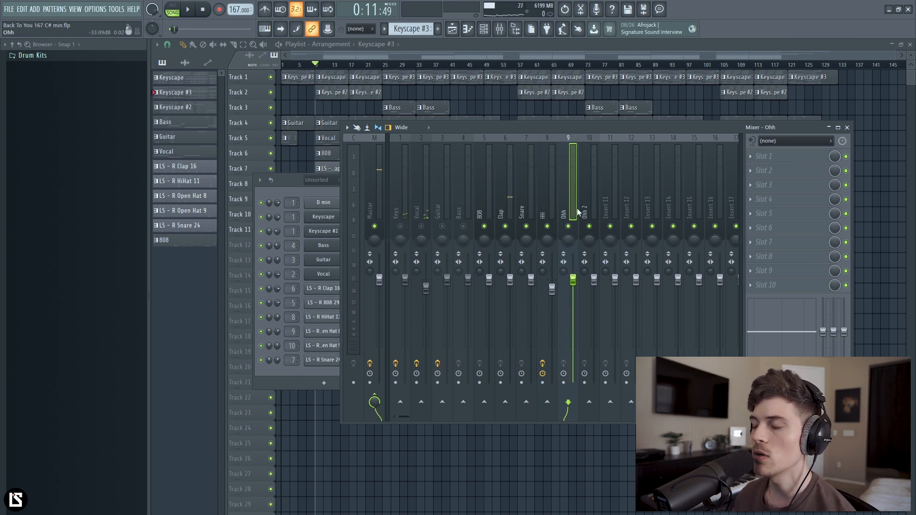
Set the LS - R Open Hat 9 channel volume to 64% during playback and save the project
key("space")
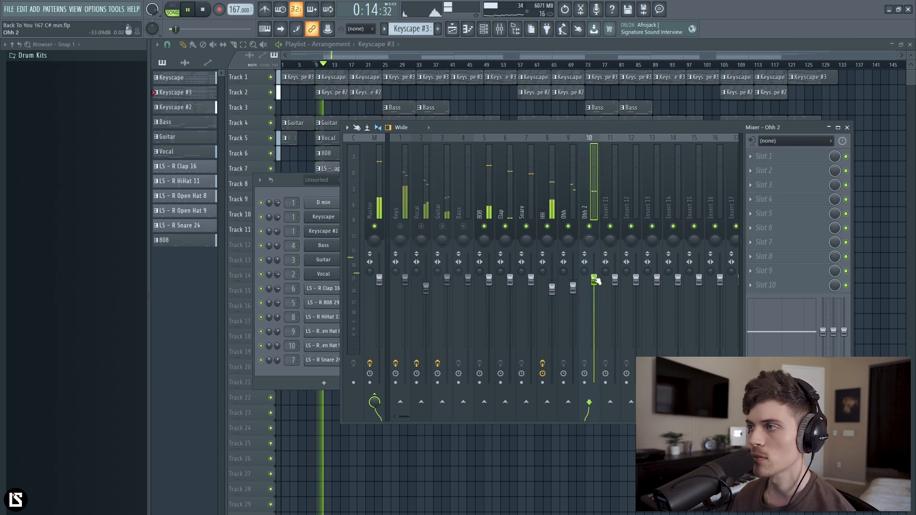
left_click_drag(280, 350, 281, 344)
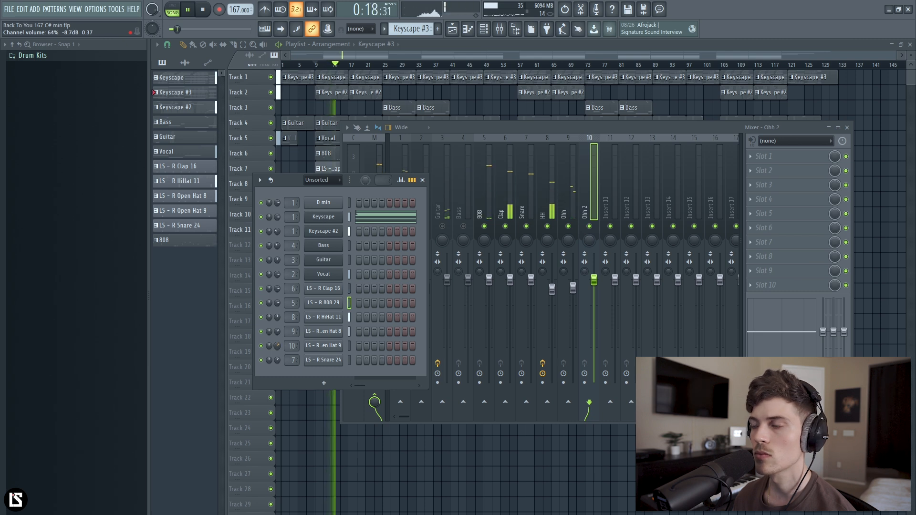
left_click(502, 128)
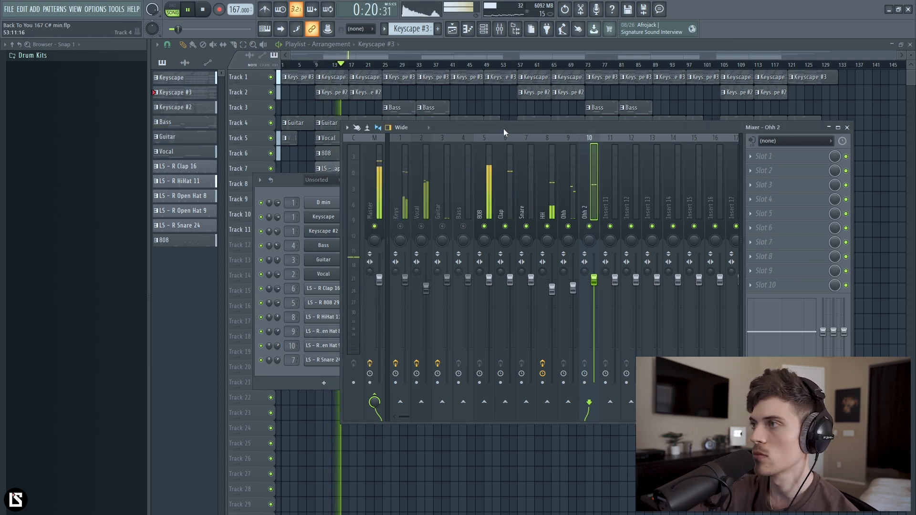
key("ctrl+s")
Load the JST Clip plugin into the first effect slot of the Snare mixer track
left_click(576, 202)
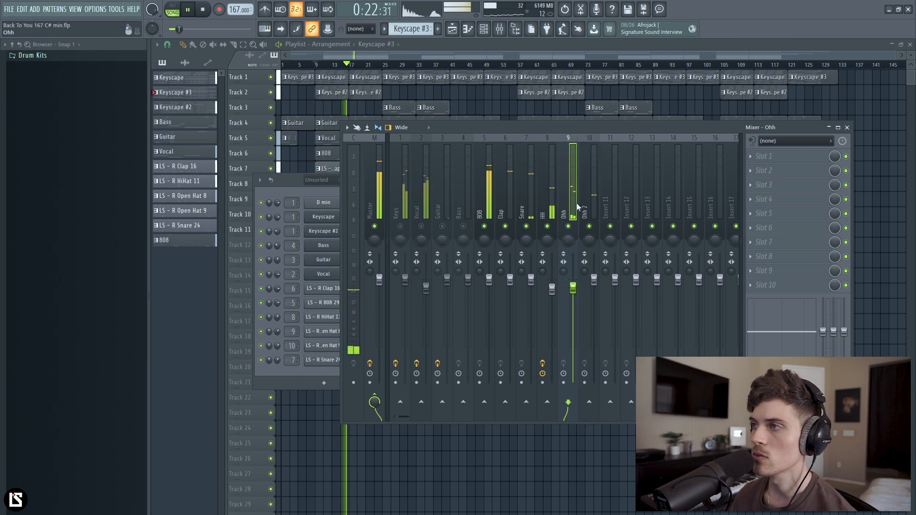
left_click(531, 198)
key("space")
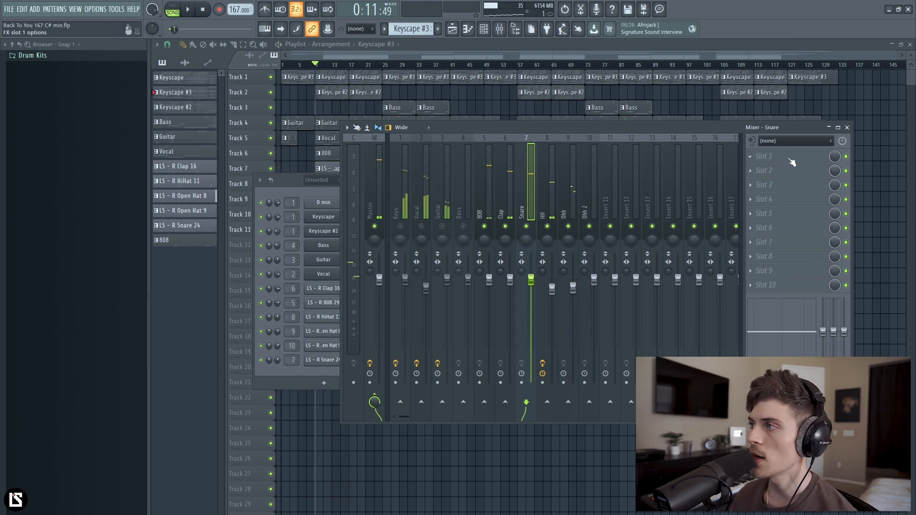
left_click(787, 157)
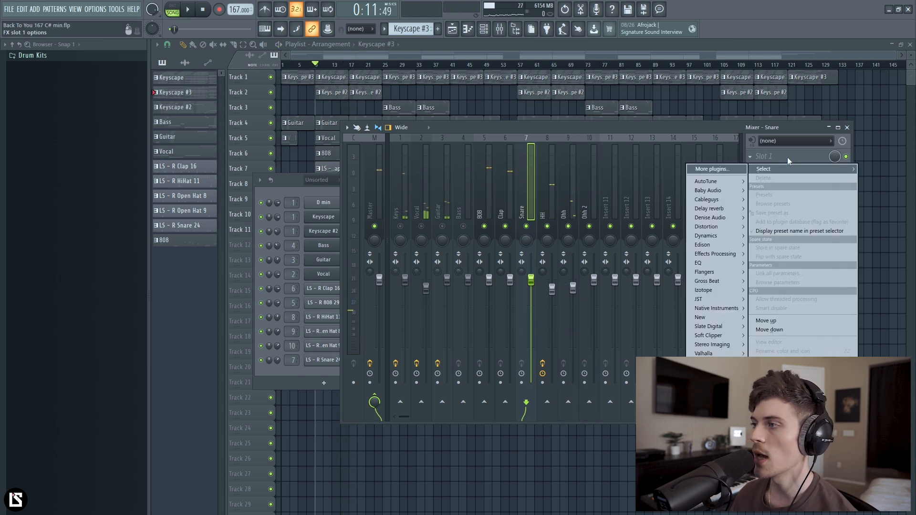
mouse_move(713, 298)
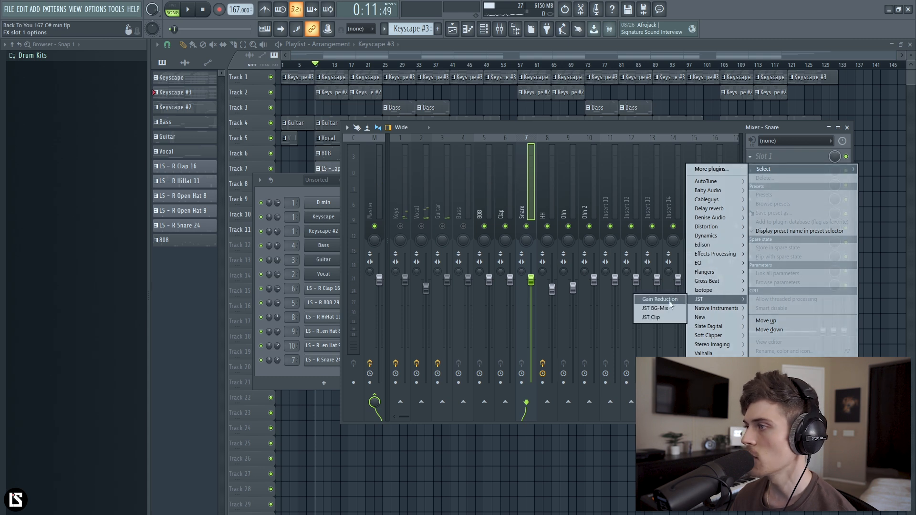
left_click(653, 317)
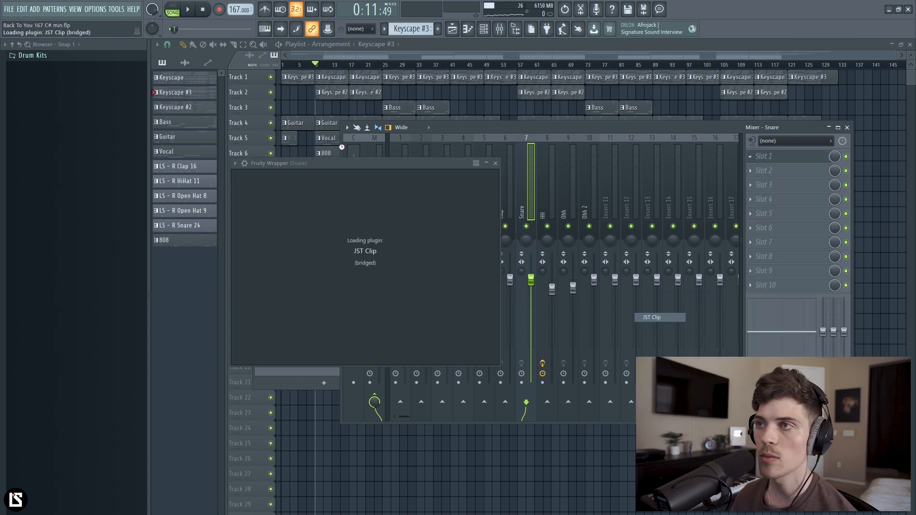
left_click_drag(322, 163, 439, 204)
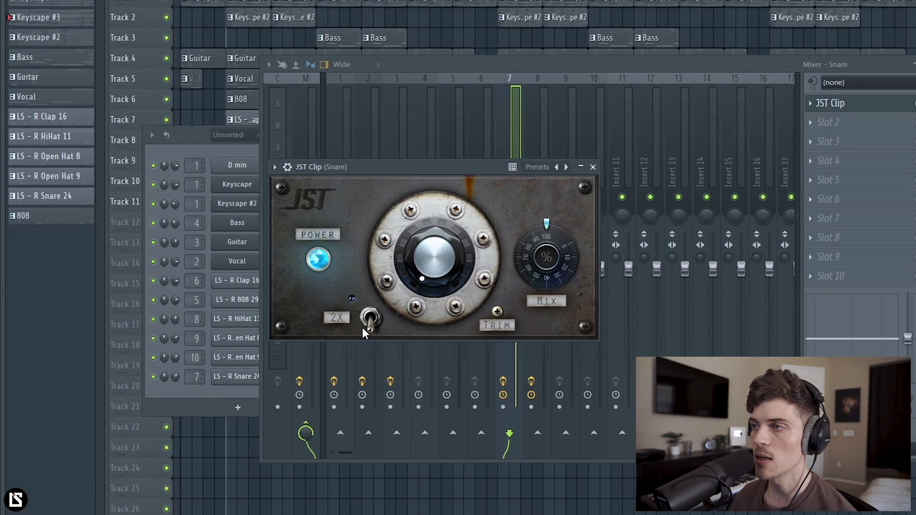
Switch on 2X in JST Clip, turn up its clipping amount and play the arrangement to hear the snare
left_click(412, 317)
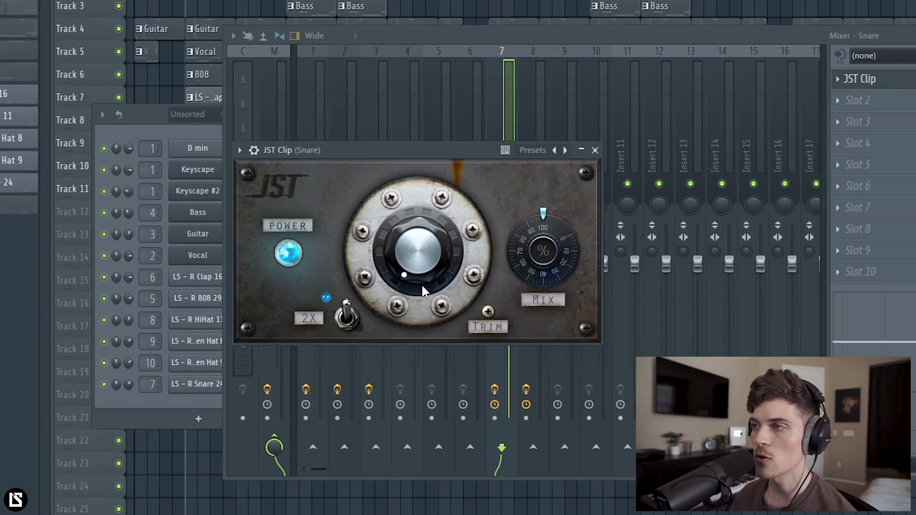
left_click_drag(466, 289, 464, 268)
left_click_drag(403, 243, 402, 222)
key("space")
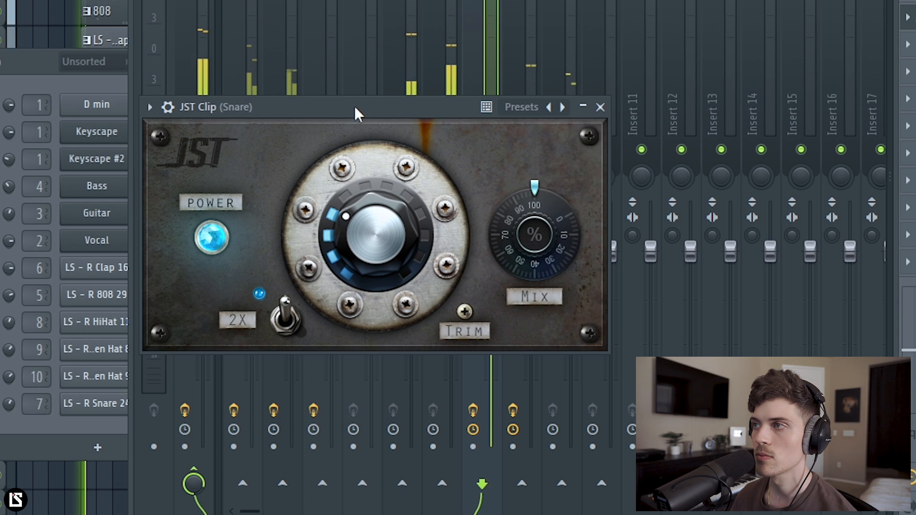
Fine-tune JST Clip's clipping amount, reduce its mix to about a third and set the trim to about -1.0 on the snare
left_click_drag(396, 231, 390, 219)
left_click_drag(542, 239, 534, 348)
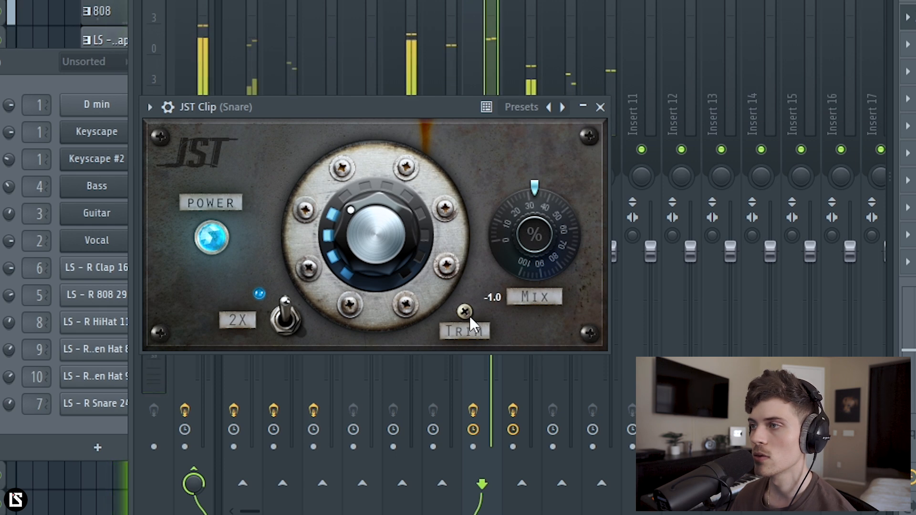
left_click_drag(469, 320, 470, 322)
Lower the Snare mixer track's volume to about 89% during playback
left_click(448, 76)
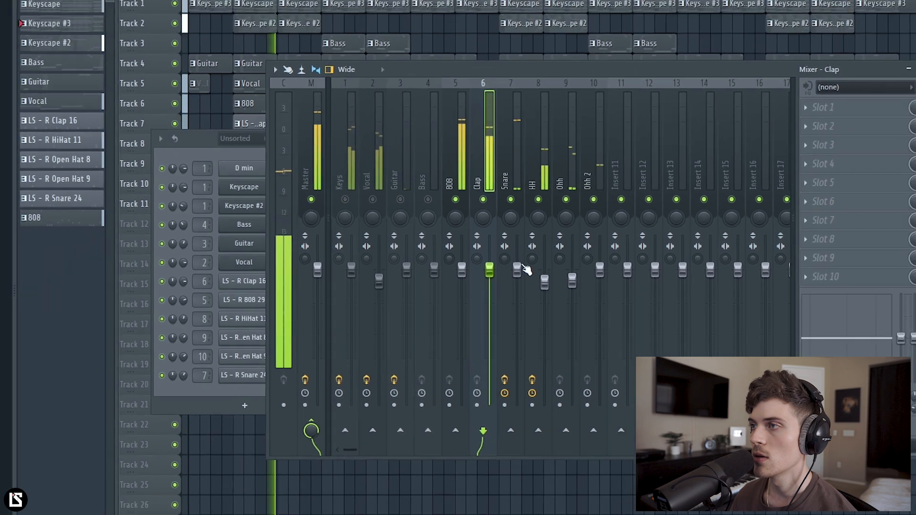
left_click_drag(517, 269, 517, 284)
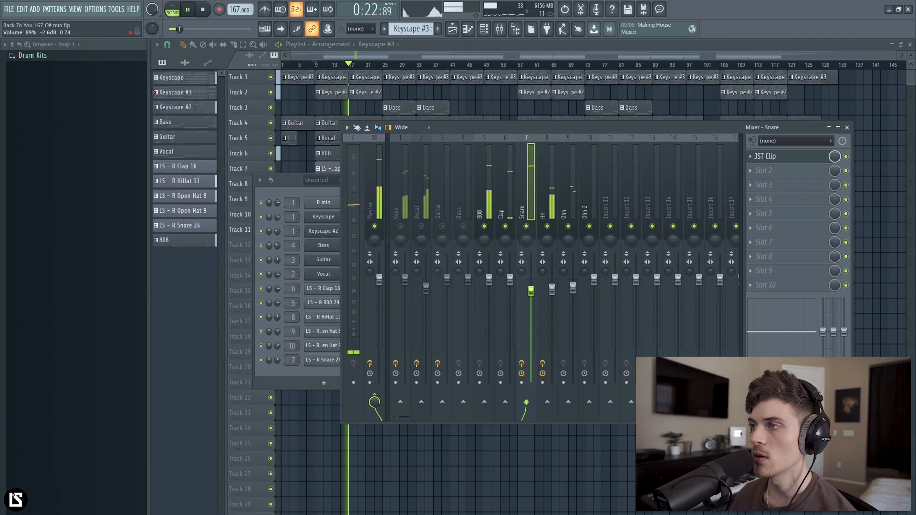
key("space")
Add Fruity parametric EQ to the Clap track's first effect slot and boost its 5000 Hz band slightly
left_click(511, 181)
left_click(761, 156)
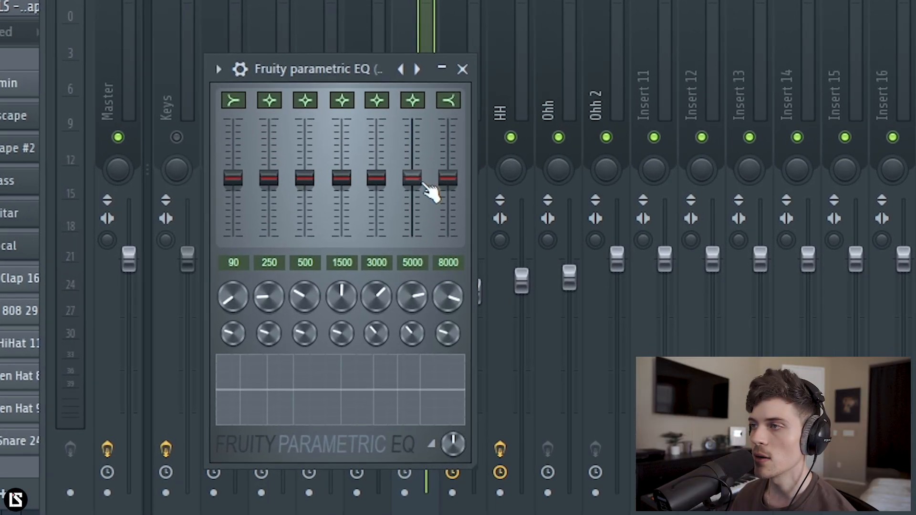
left_click_drag(449, 205, 449, 199)
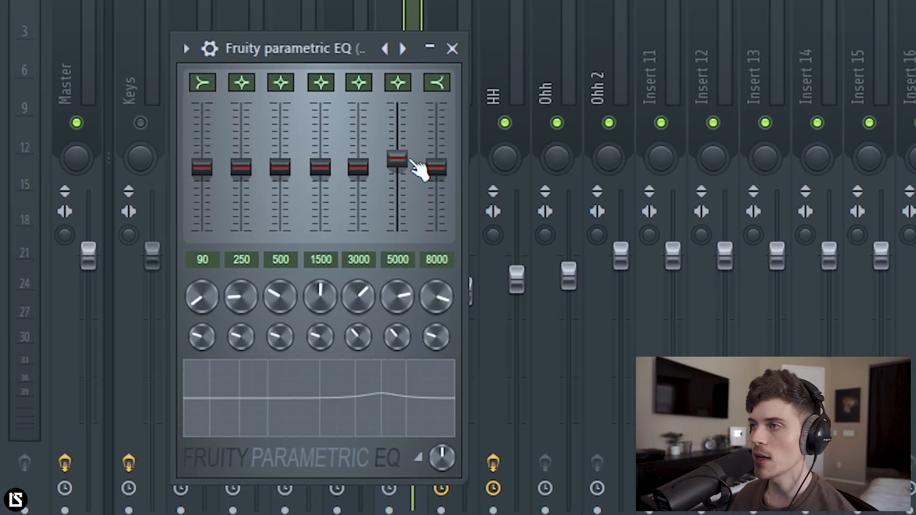
key("space")
left_click_drag(398, 158, 435, 159)
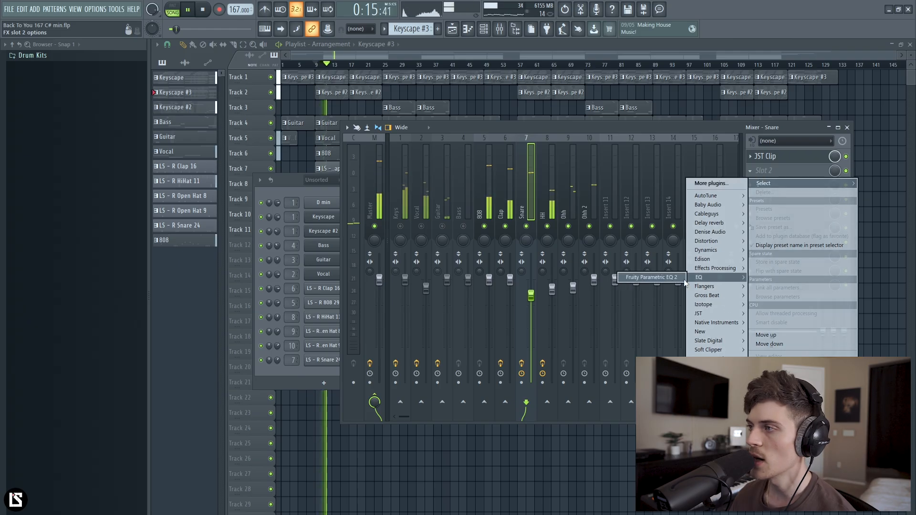
Load Fruity parametric EQ 2 into the Snare track's second slot and gently boost the high frequencies
left_click(676, 276)
left_click_drag(426, 250, 449, 248)
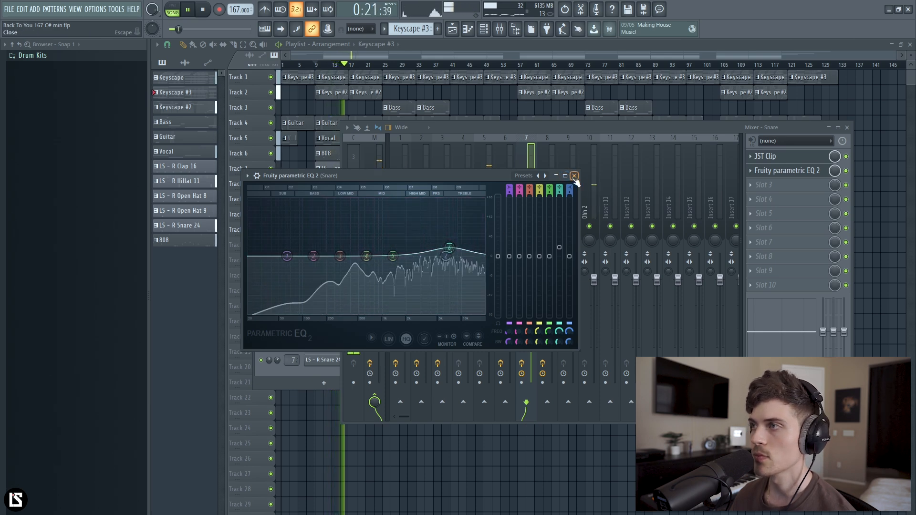
left_click(575, 176)
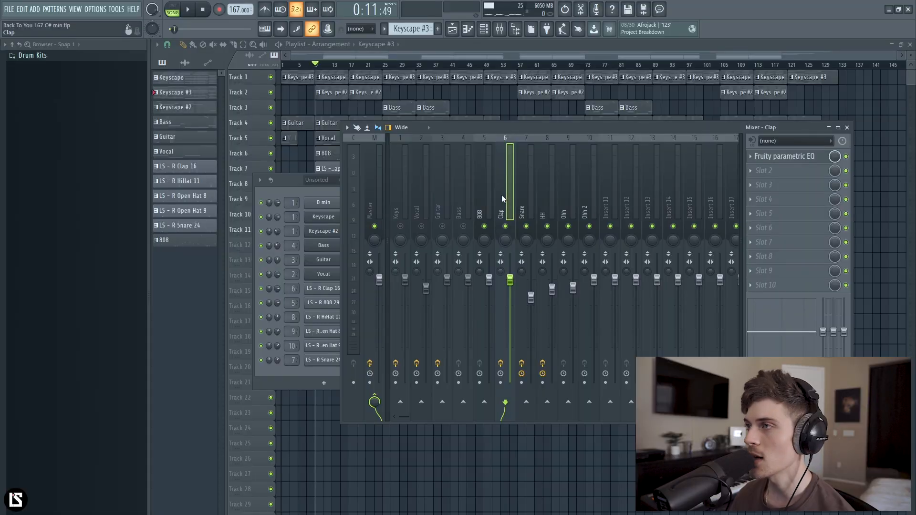
Select mixer tracks 1 to 10, from Keys to Ohh 2, and lower all their faders together
left_click(532, 198)
left_click(511, 195)
left_click(524, 195)
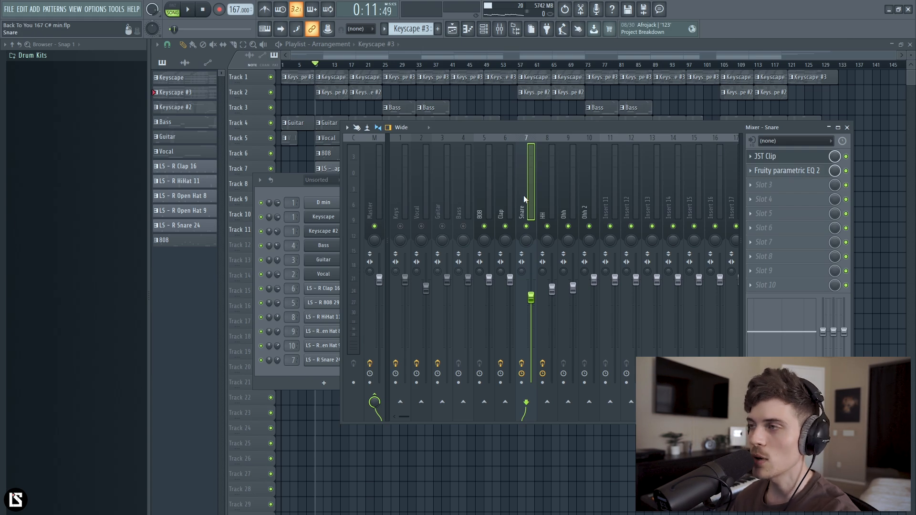
left_click_drag(400, 199, 582, 215)
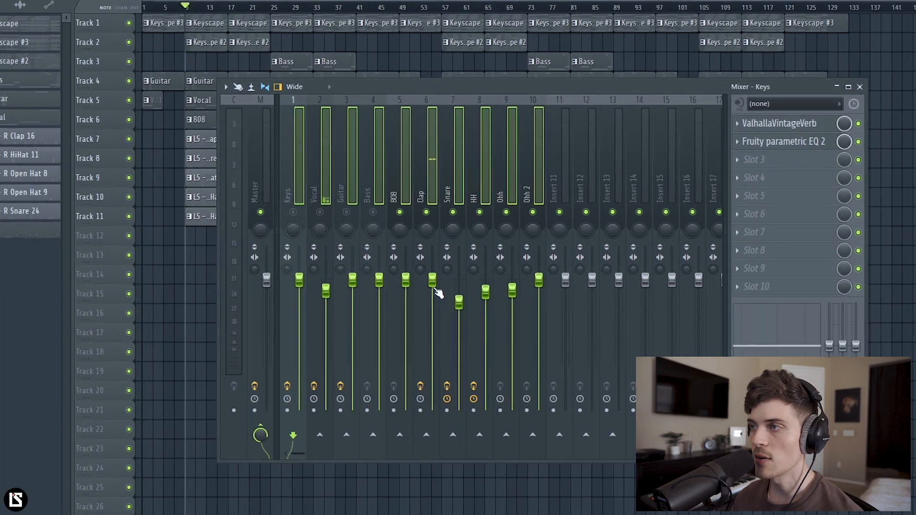
left_click_drag(480, 281, 481, 290)
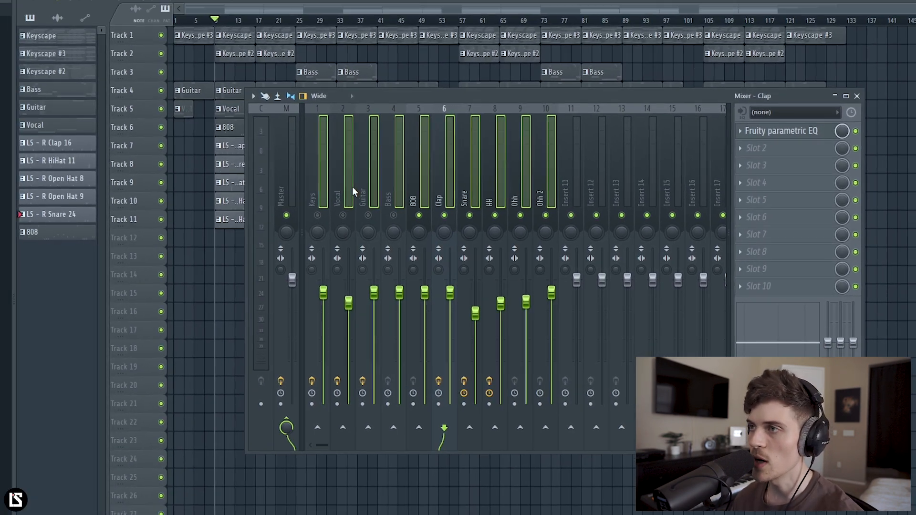
During playback, raise the 808 track's volume slightly, then enable the Keys track and lower its fader
key("space")
left_click(431, 195)
left_click(485, 173)
left_click(465, 190)
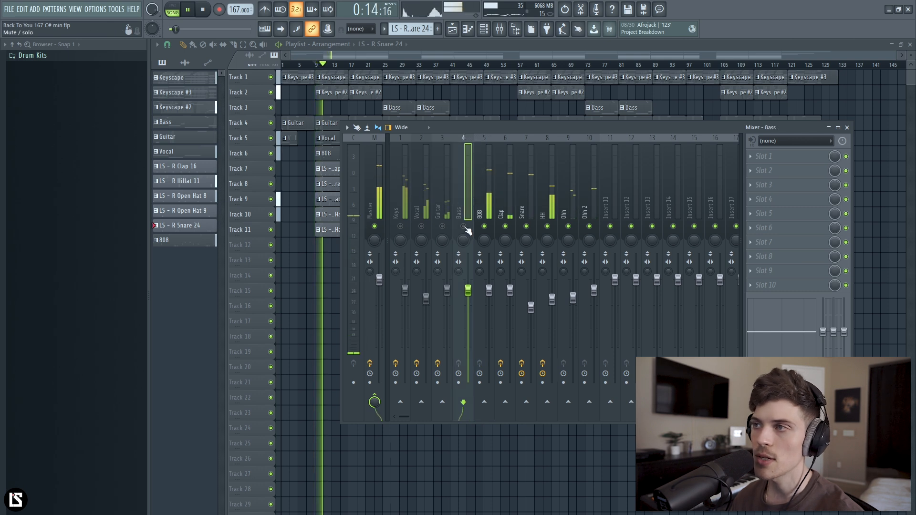
left_click(379, 196)
left_click(406, 210)
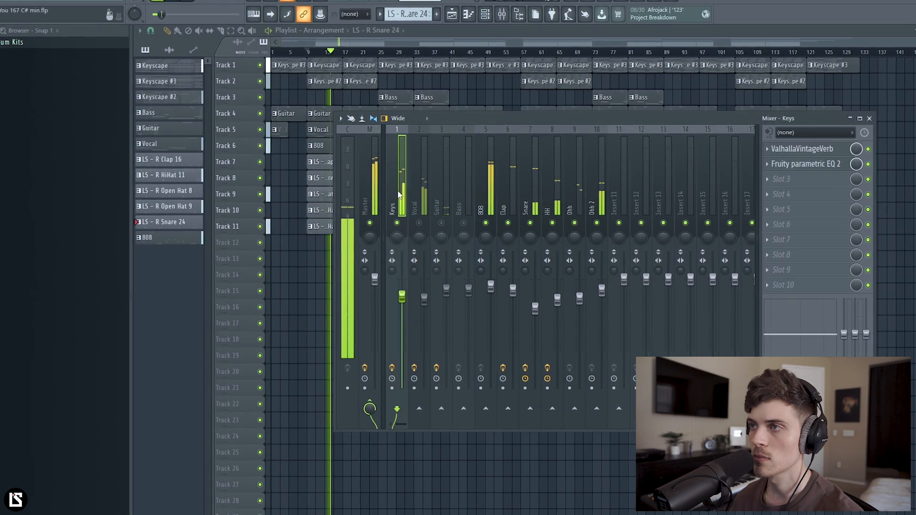
Apply the Low Cut preset to the Keys track's Fruity parametric EQ 2 and lower the HH track's fader
left_click(793, 165)
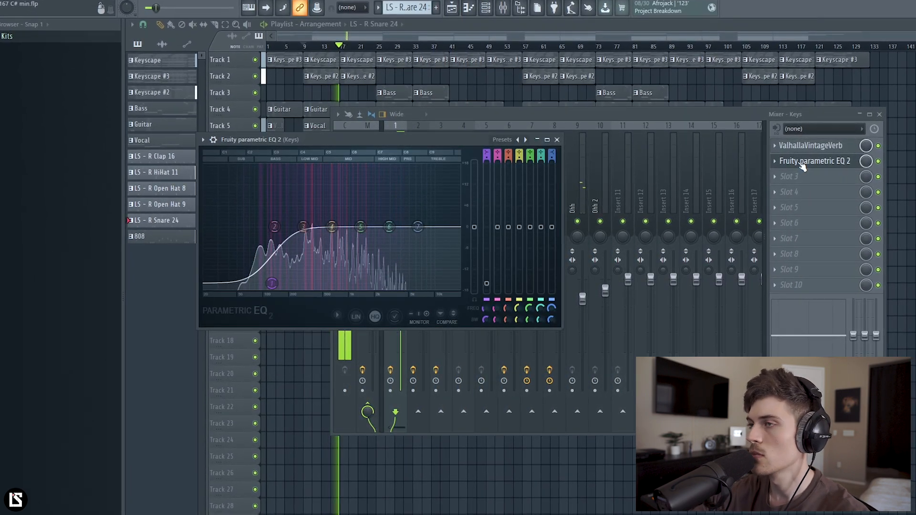
left_click(503, 139)
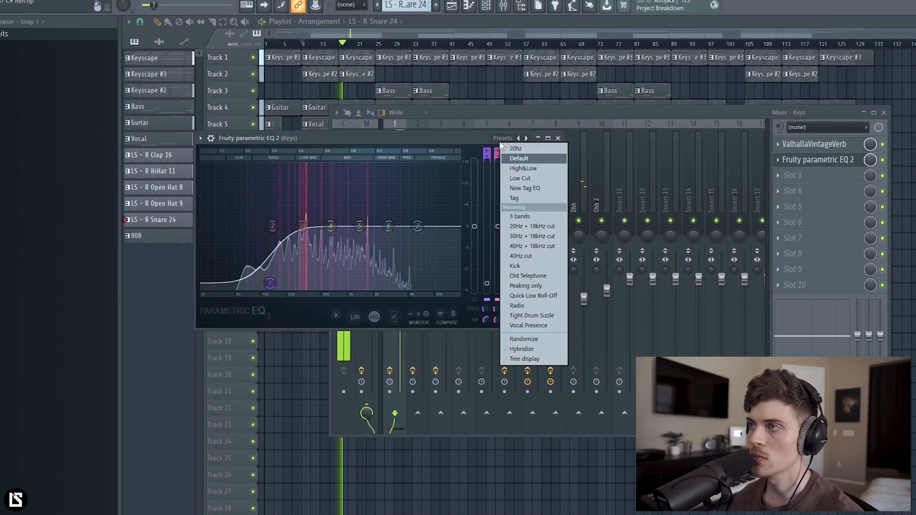
left_click(521, 181)
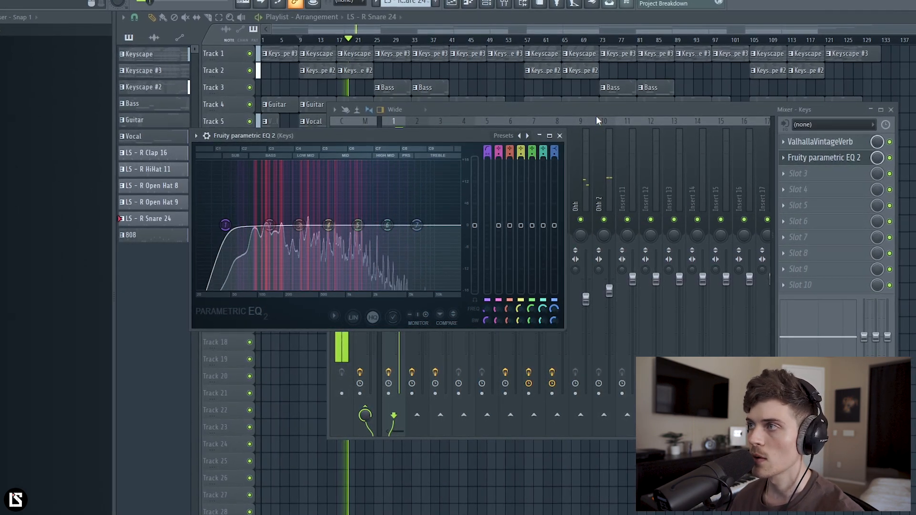
left_click(599, 219)
left_click(557, 200)
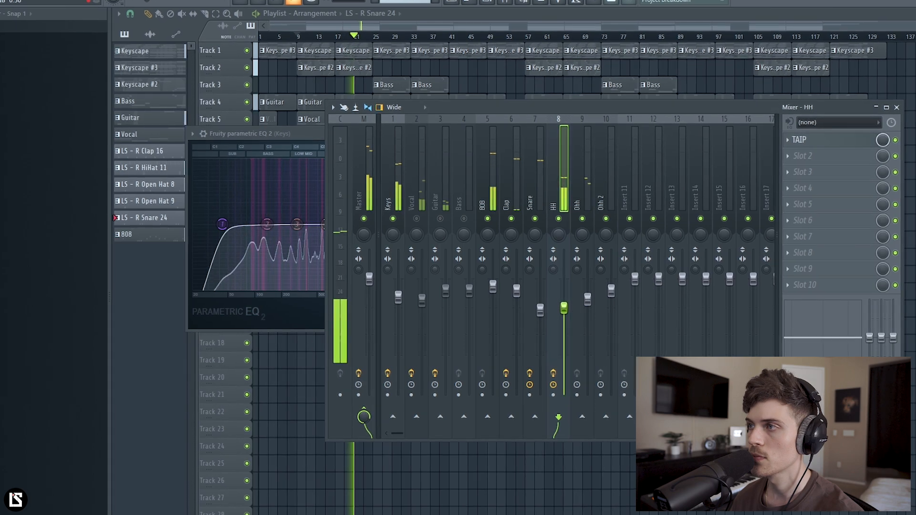
Raise the low-cut frequency in the Keys EQ and cut band 2 by about 3.1 dB near 157 Hz
left_click(271, 132)
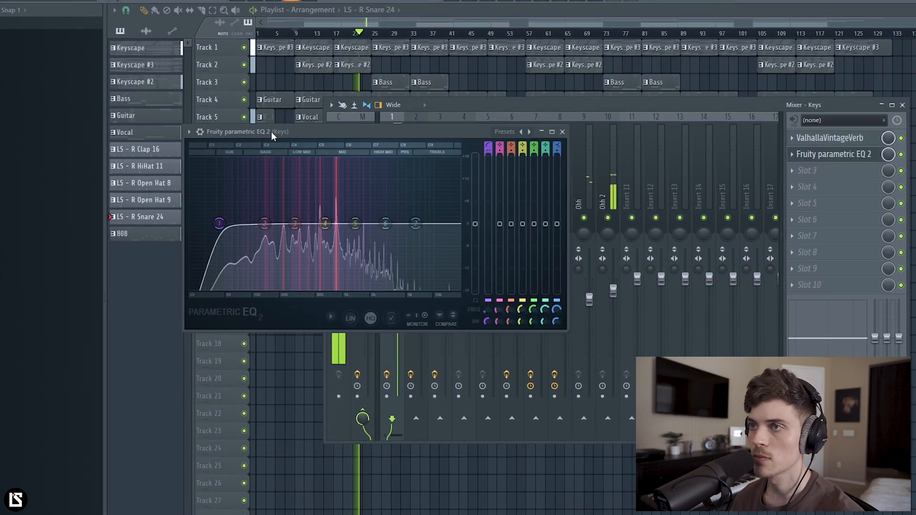
left_click_drag(218, 222, 258, 189)
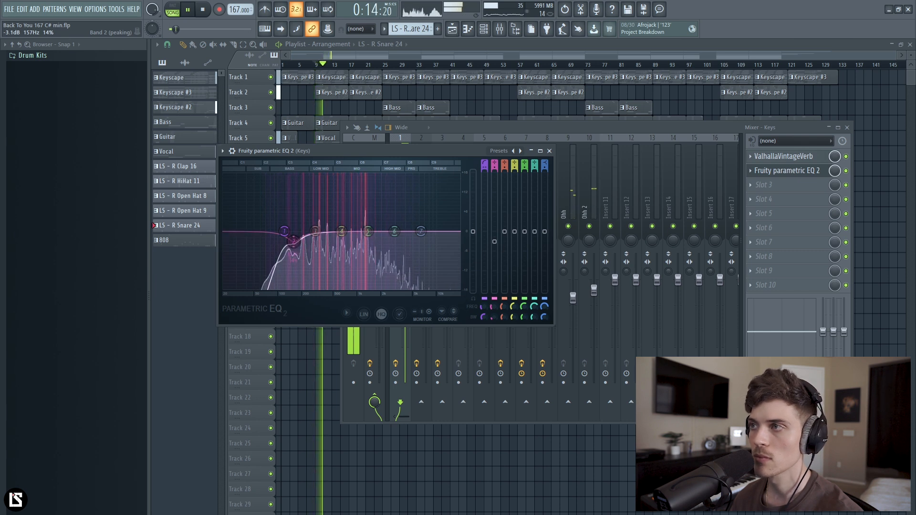
left_click(549, 151)
Set the 808 volume to about 96% and the Keys track to about 6% stereo separation and 83% volume
left_click(489, 285)
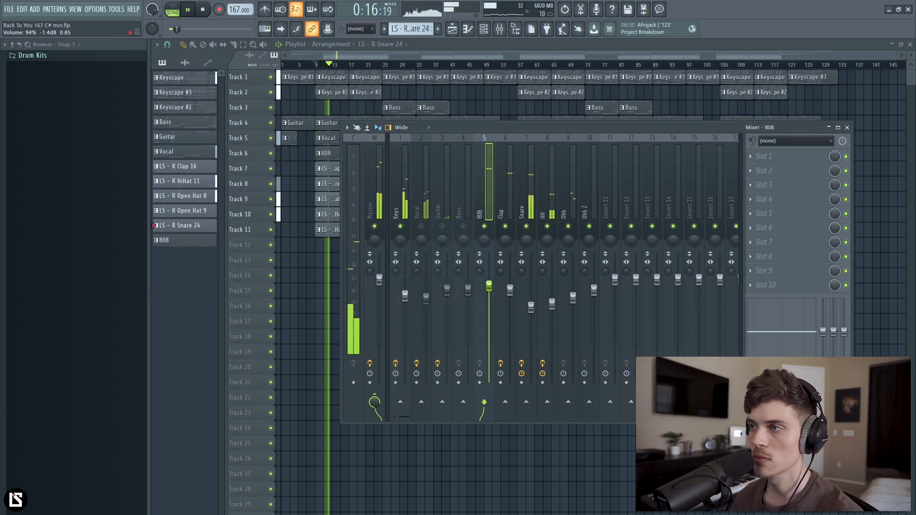
left_click(396, 272)
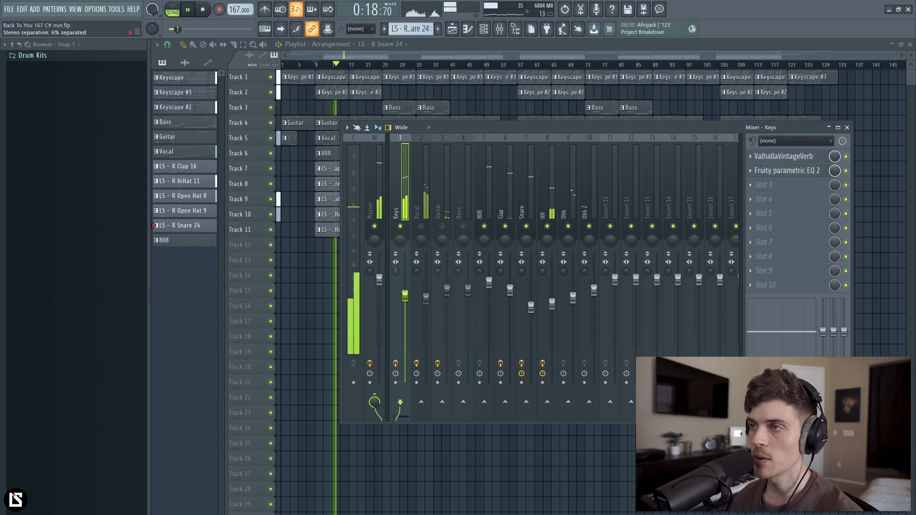
left_click(489, 284)
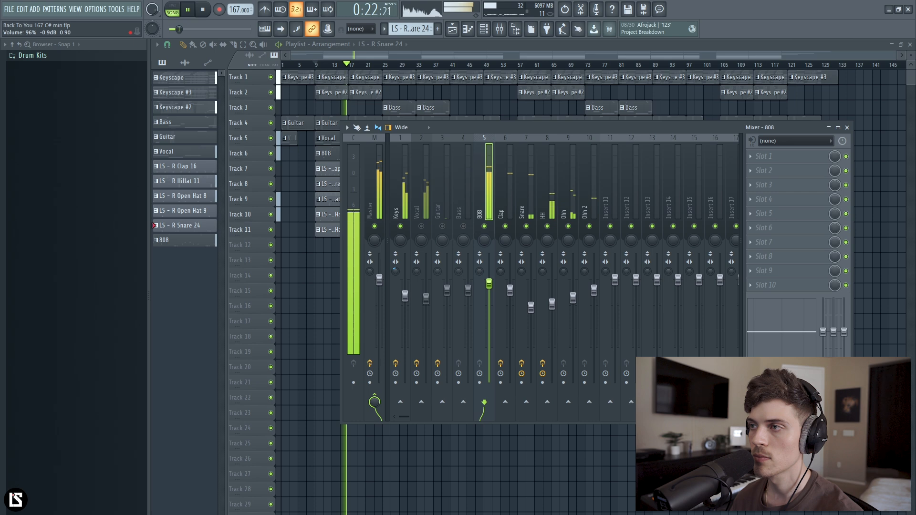
left_click(411, 250)
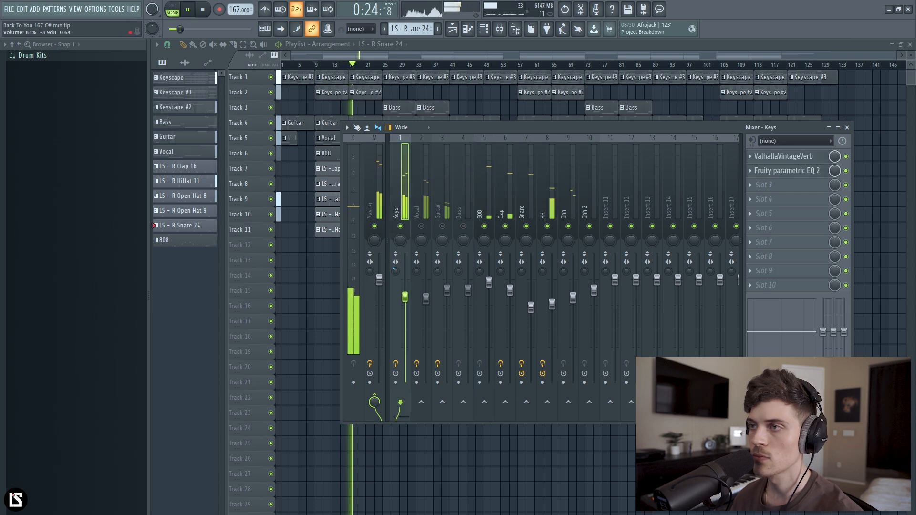
Set the LowCut to 300 Hz in the Keys track's ValhallaVintageVerb and stop playback
left_click(784, 161)
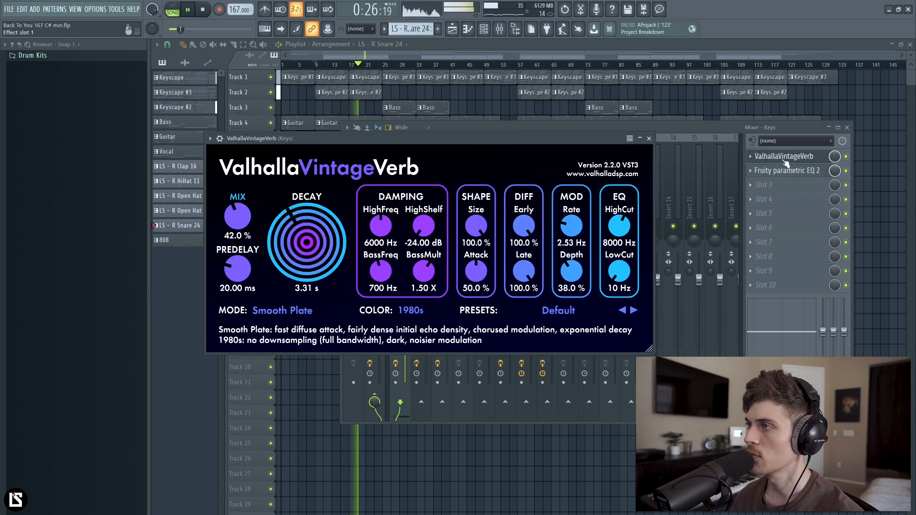
left_click_drag(615, 265, 614, 259)
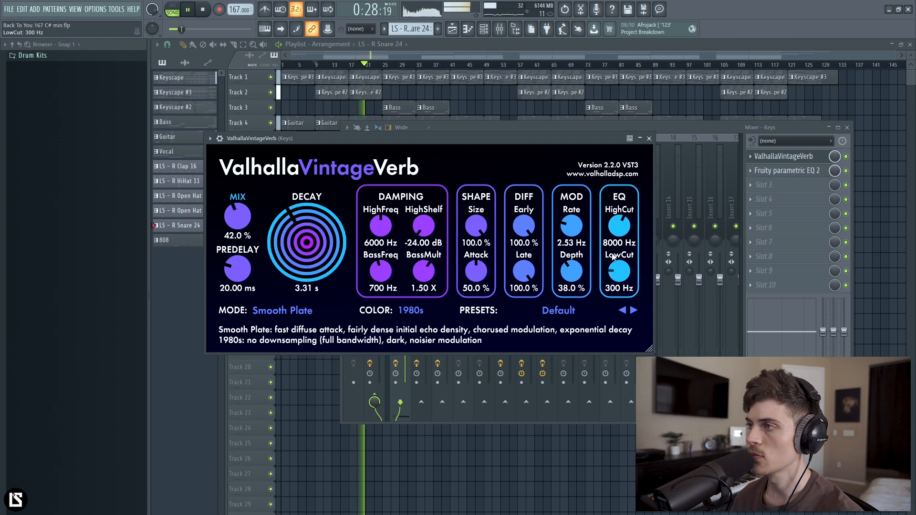
left_click(648, 139)
key("space")
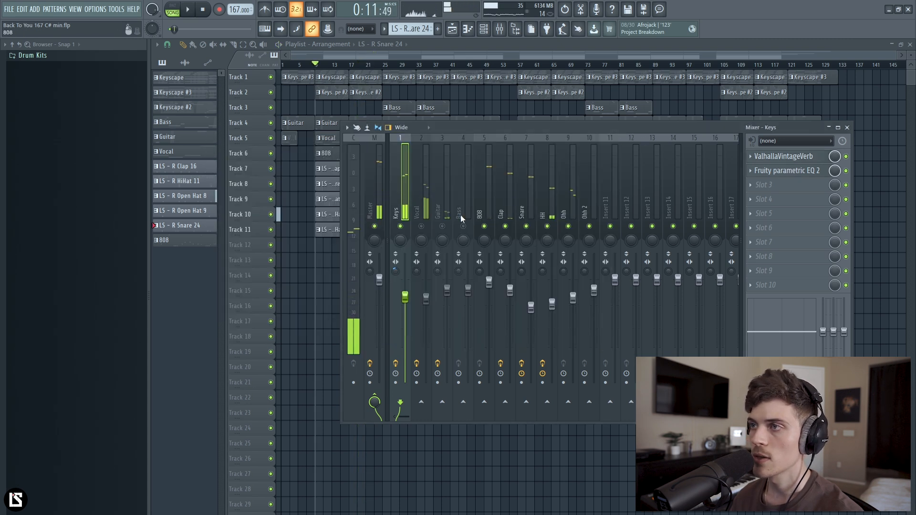
Isolate the Keys and Vocal tracks, play them and set the Vocal's stereo separation to about 22% separated
left_click(427, 217)
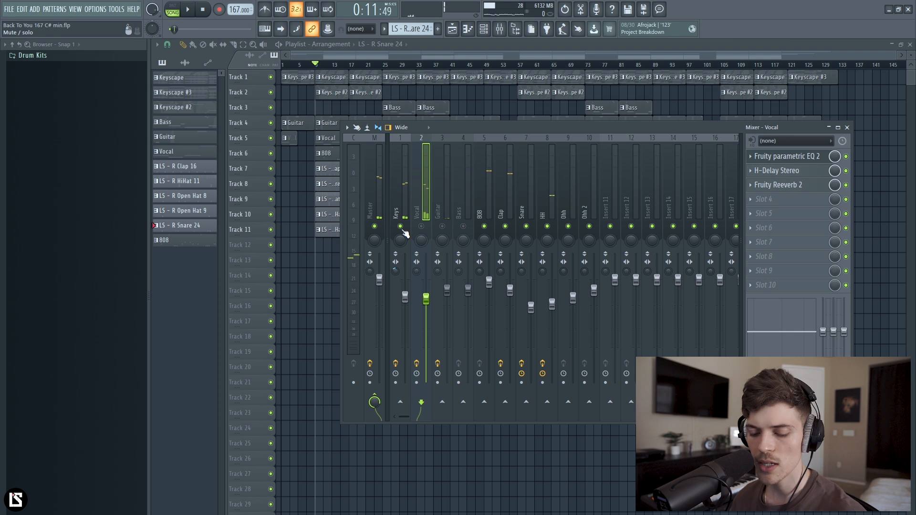
left_click(403, 231, "ctrl")
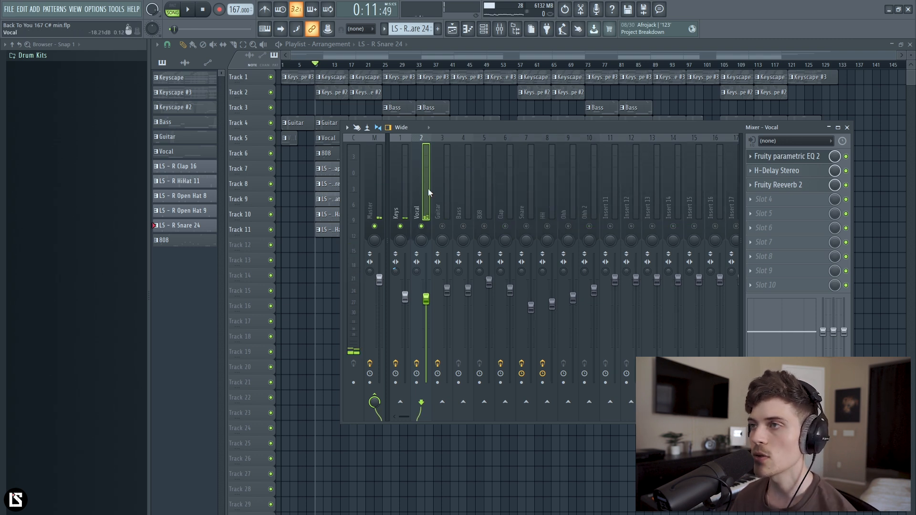
key("space")
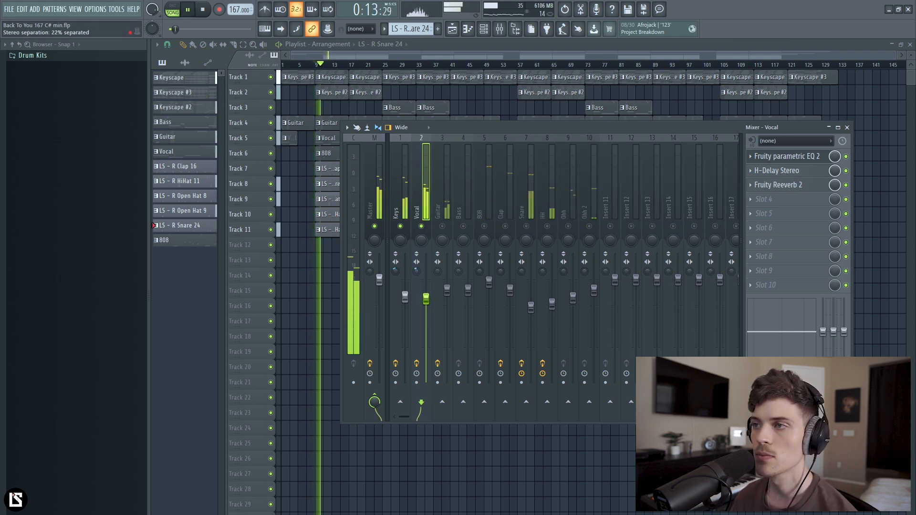
Raise the low-cut point in the Vocal track's Fruity parametric EQ 2 and lower the Vocal volume to about 77%
left_click(801, 157)
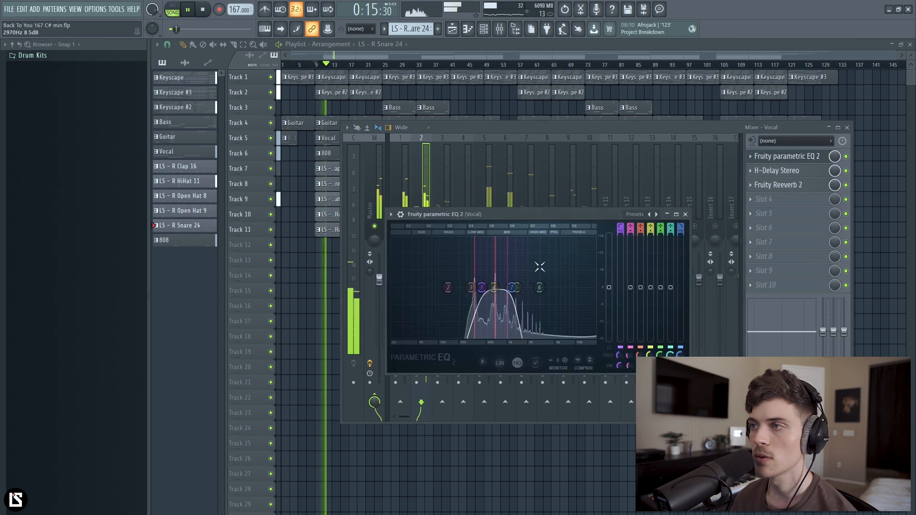
left_click_drag(512, 287, 487, 287)
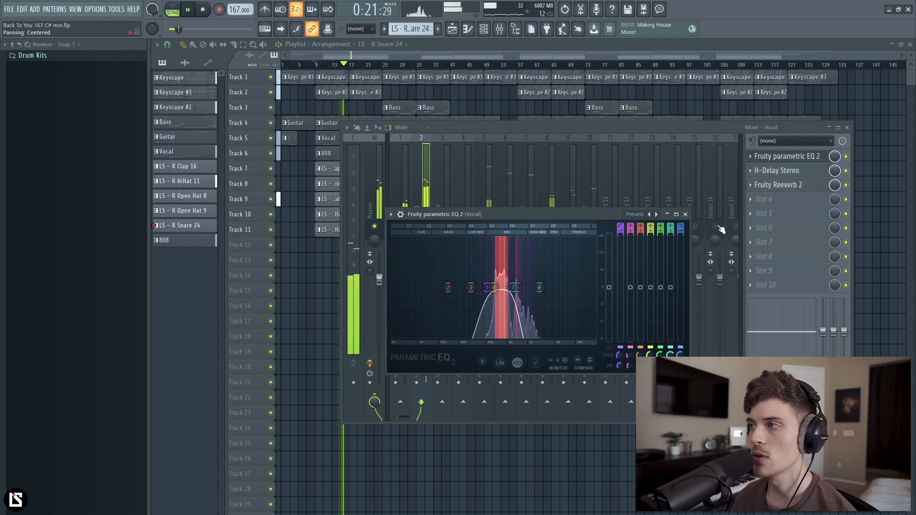
left_click(685, 215)
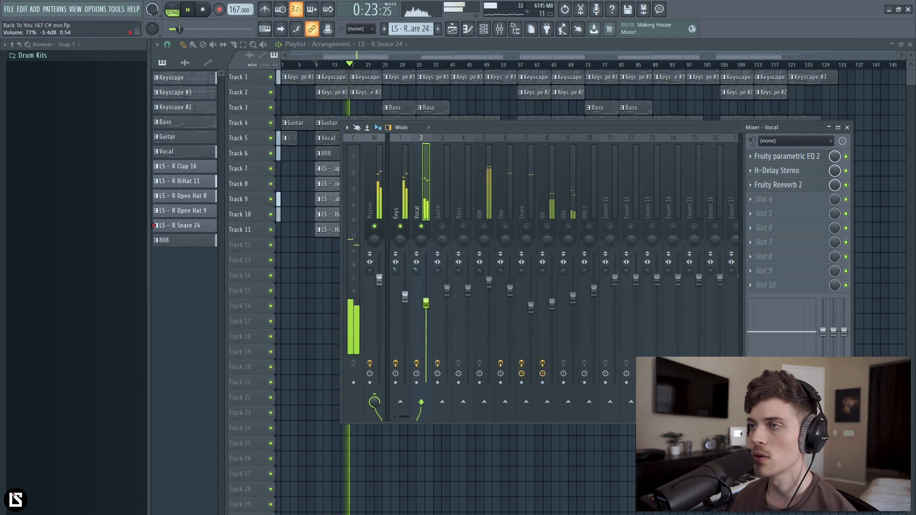
Stop playback and load S1 Imager Stereo into the Vocal track's fourth effect slot
key("space")
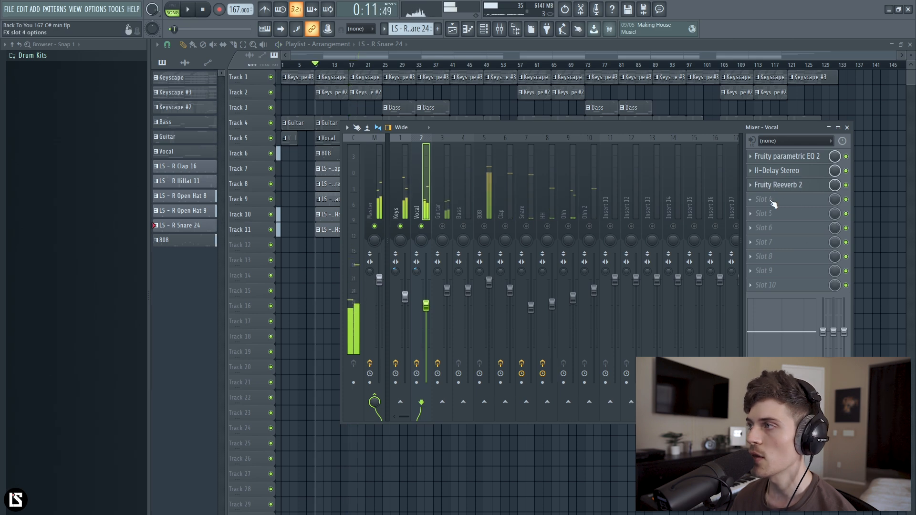
left_click(770, 200)
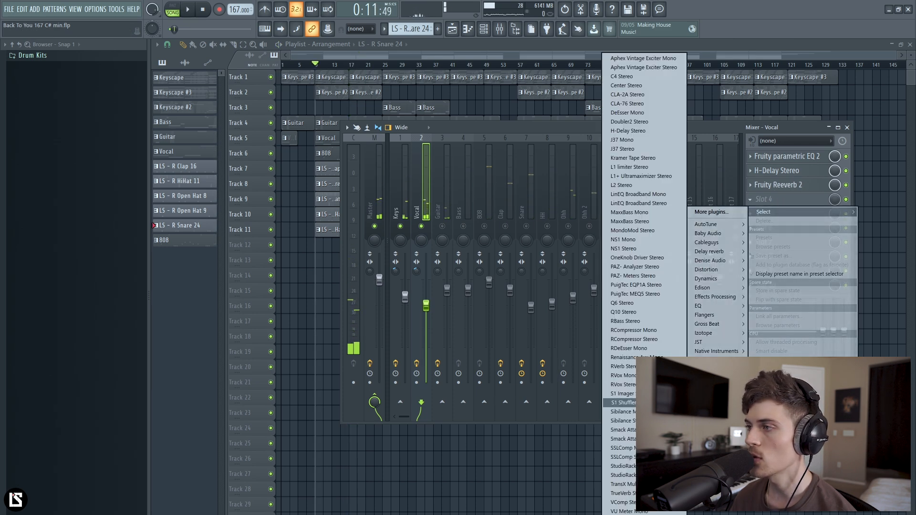
left_click(623, 393)
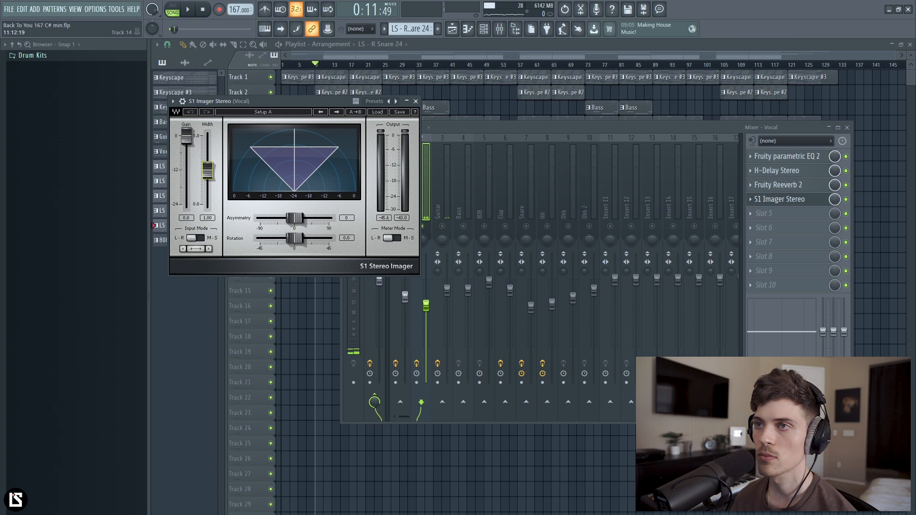
Close the Vocal track's S1 Imager Stereo and play the song with the Guitar track selected
key("Escape")
left_click(442, 194)
key("space")
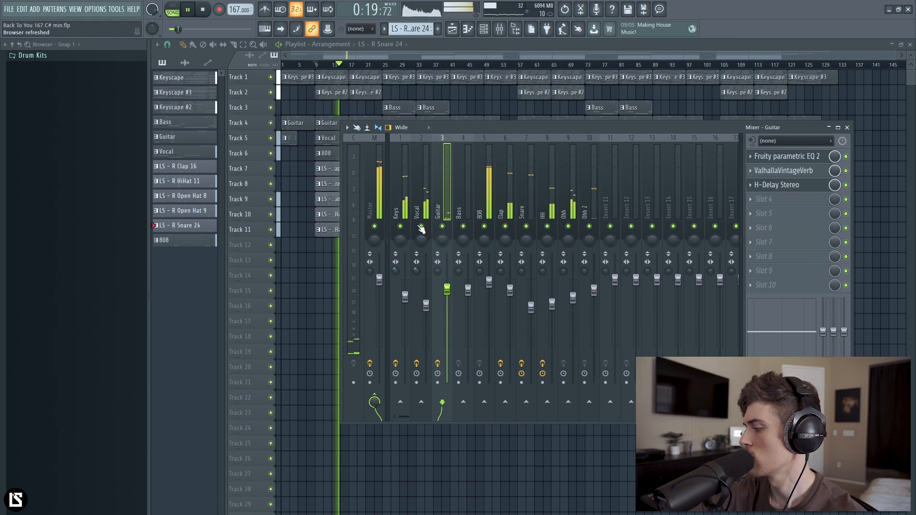
Set band 7's level to 1.0 dB in the Clap track's Fruity parametric EQ and close the EQ
left_click(510, 289)
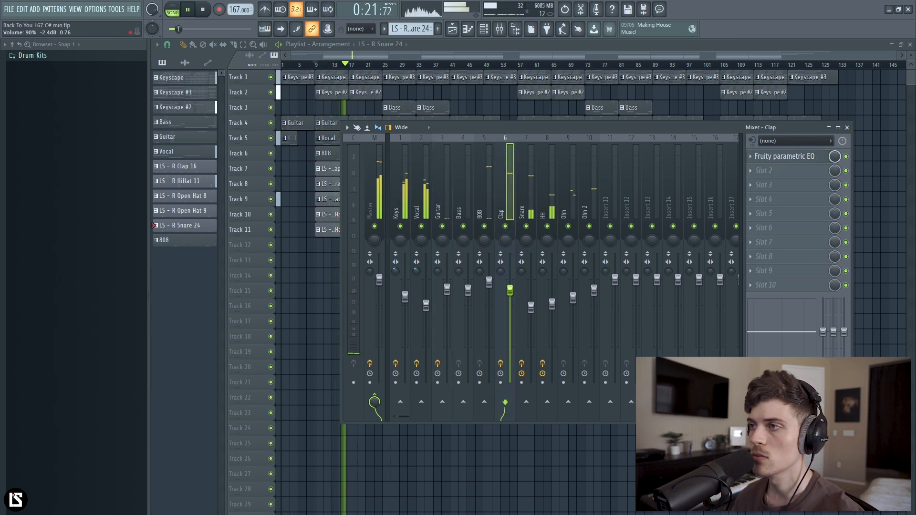
left_click(773, 164)
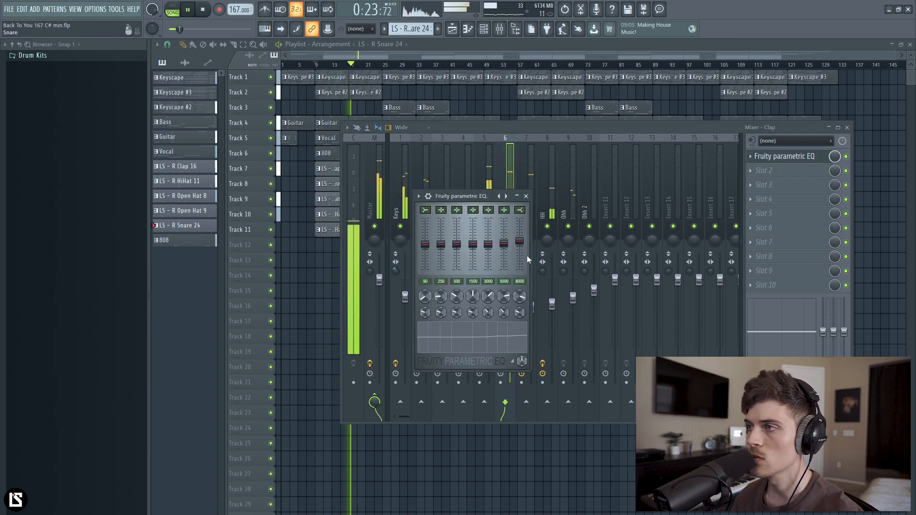
left_click_drag(503, 243, 504, 245)
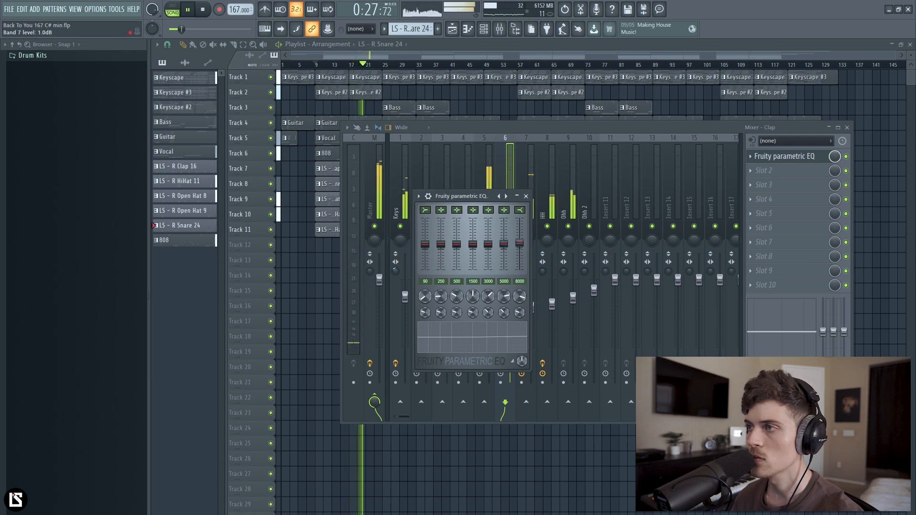
left_click(526, 196)
Reduce band 6's high-frequency boost in the Snare track's Fruity parametric EQ 2 and close the EQ
left_click(526, 185)
left_click(806, 171)
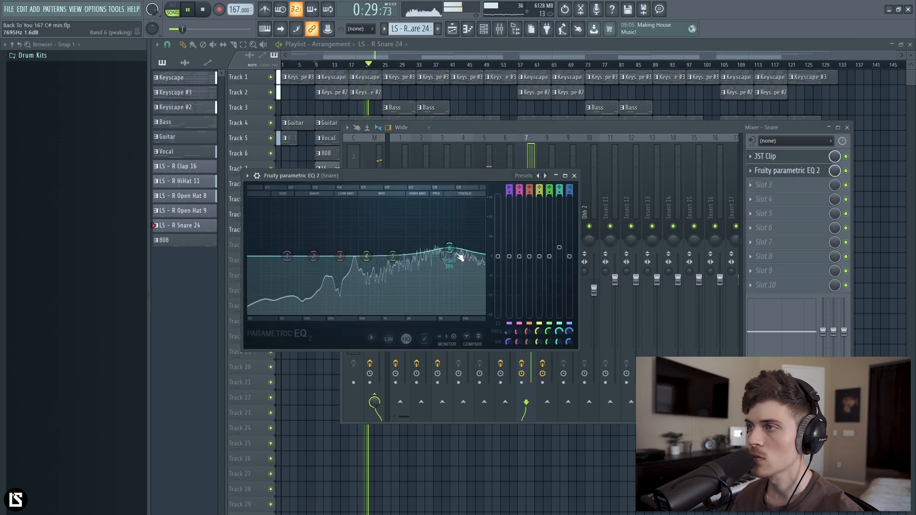
left_click_drag(448, 248, 448, 252)
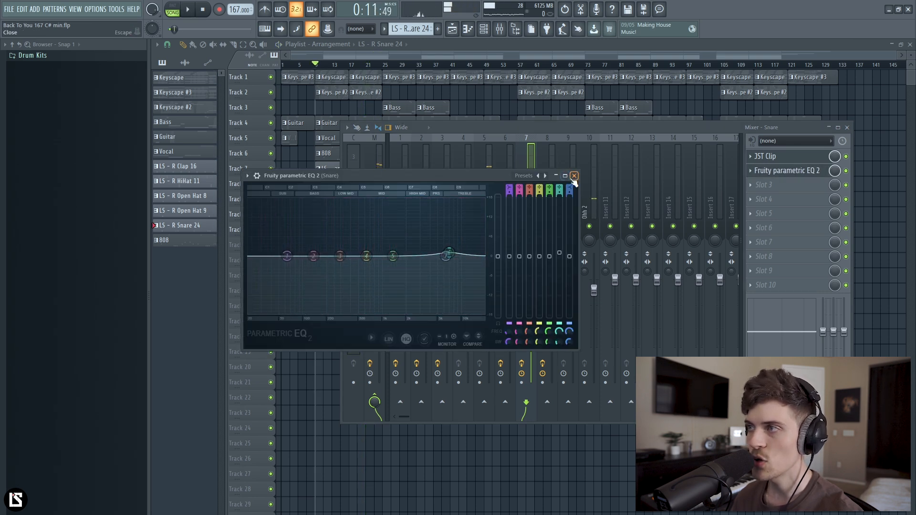
left_click(573, 176)
Set the Master's stereo separation to 100% merged and, during playback, set the Vocal volume to about 74%
left_click(371, 275)
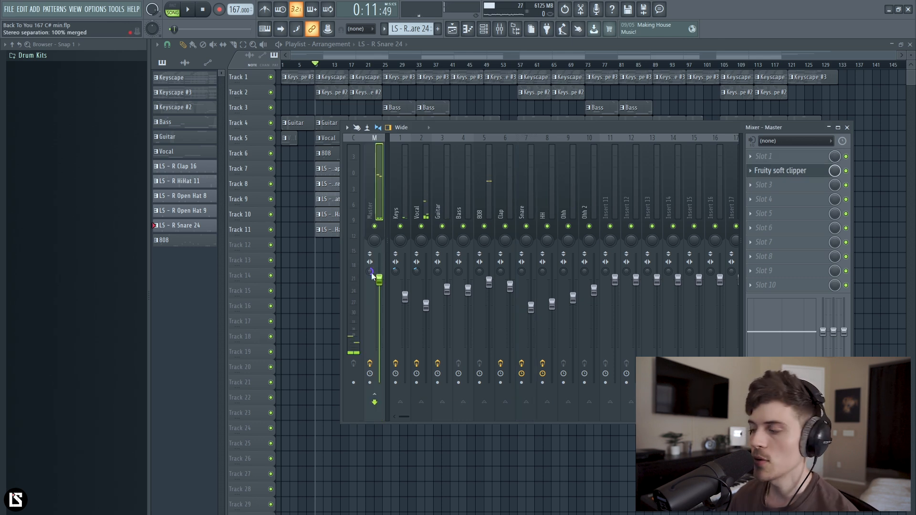
key("space")
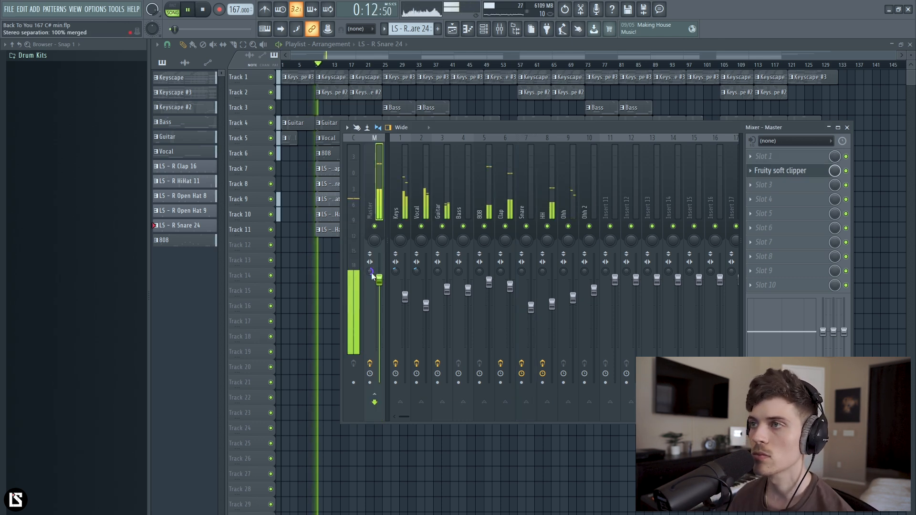
left_click(425, 305)
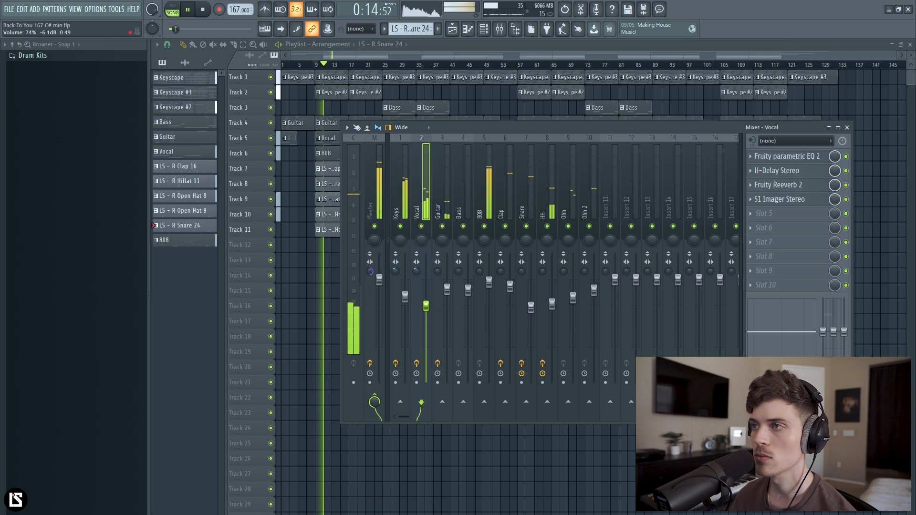
left_click(448, 290)
left_click(408, 192)
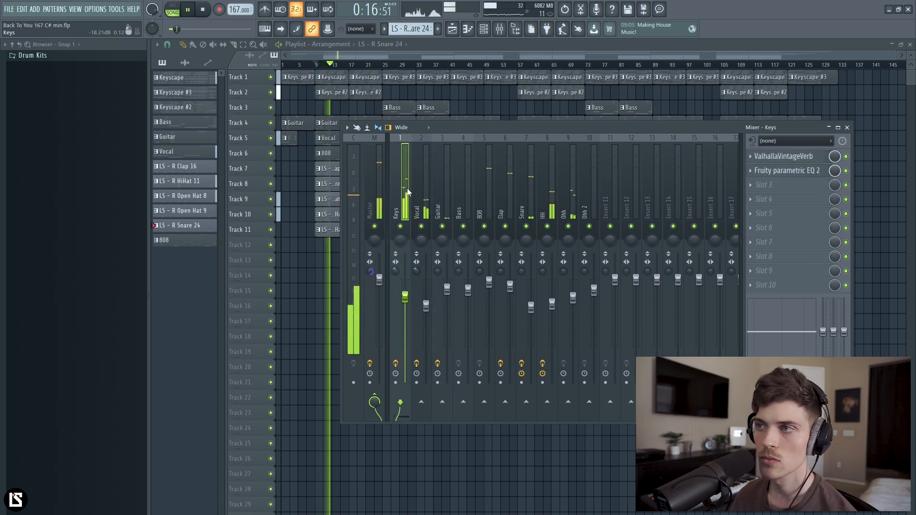
Review the Keys track's Fruity parametric EQ 2 during playback and reset the Master's stereo separation
left_click(787, 171)
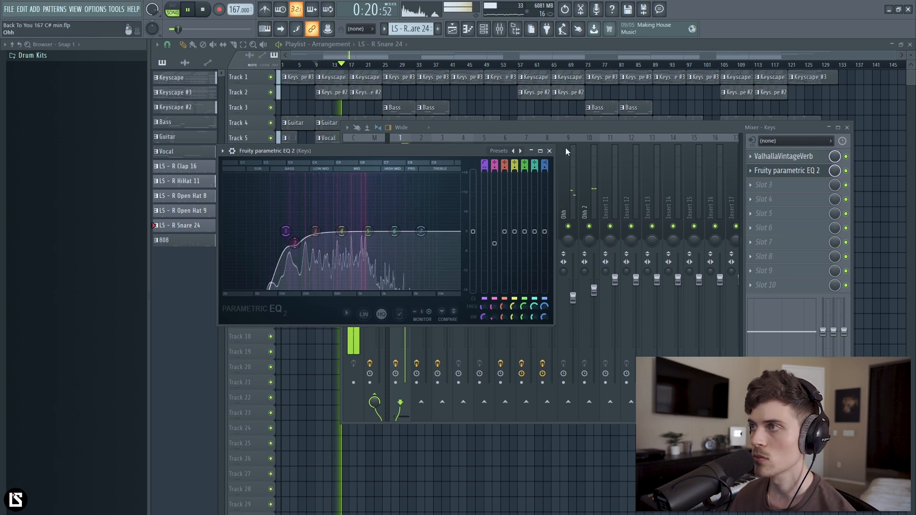
left_click(549, 151)
right_click(375, 270)
key("Escape")
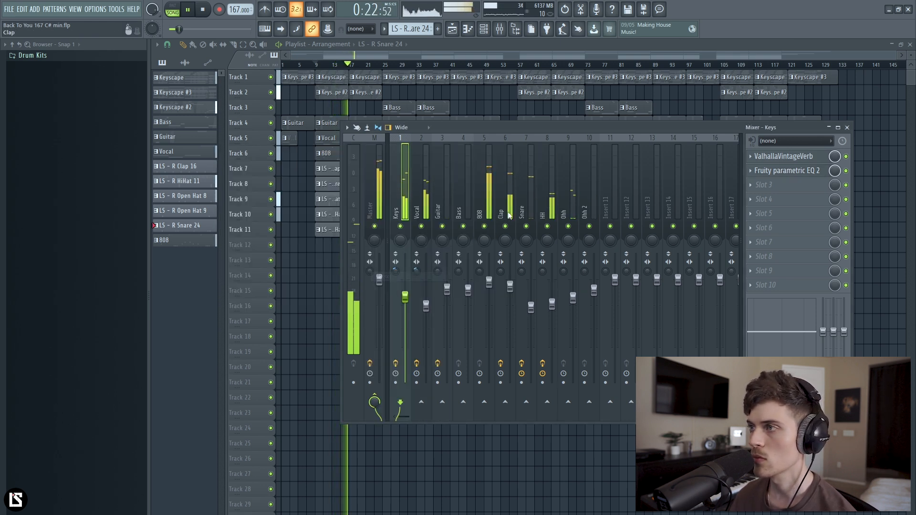
Lower the HH track's volume slightly and select the Bass track to check it during playback
left_click(548, 193)
left_click_drag(553, 315, 553, 317)
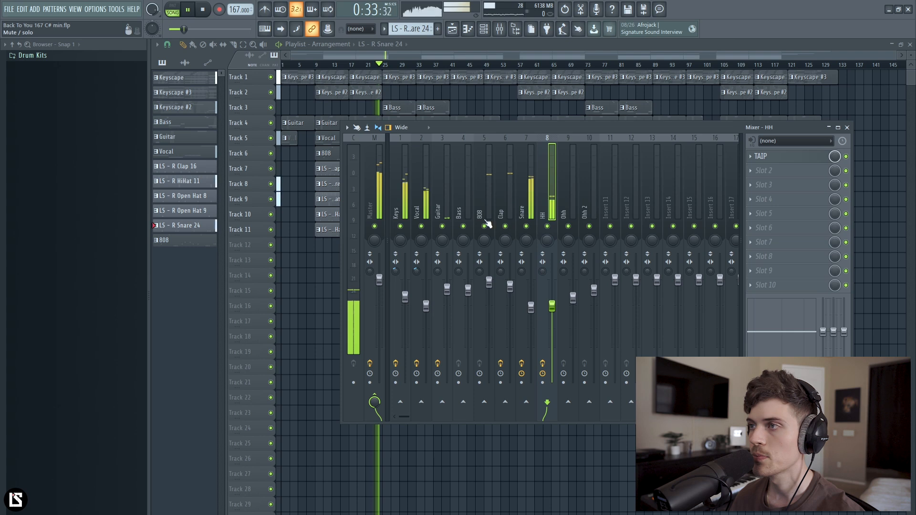
left_click(465, 197)
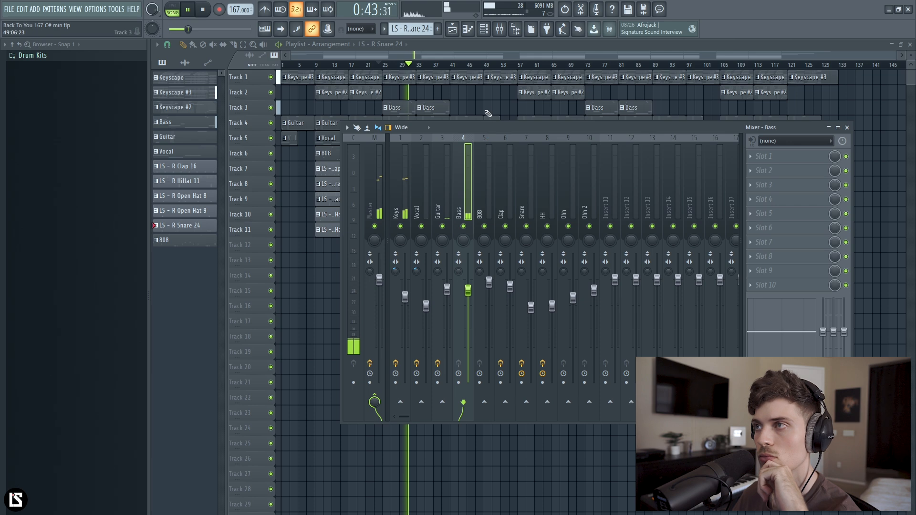
key("F9")
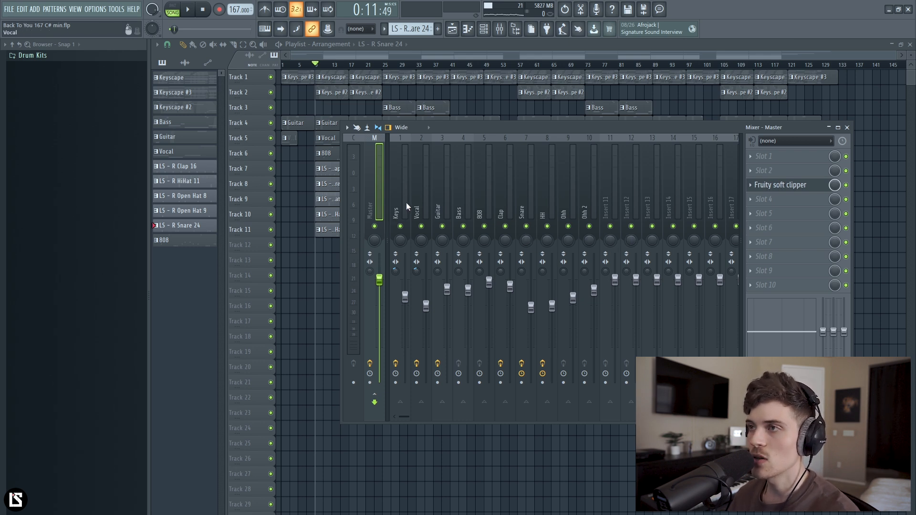
Select the Master track and play the song briefly to check its output level
left_click(589, 195)
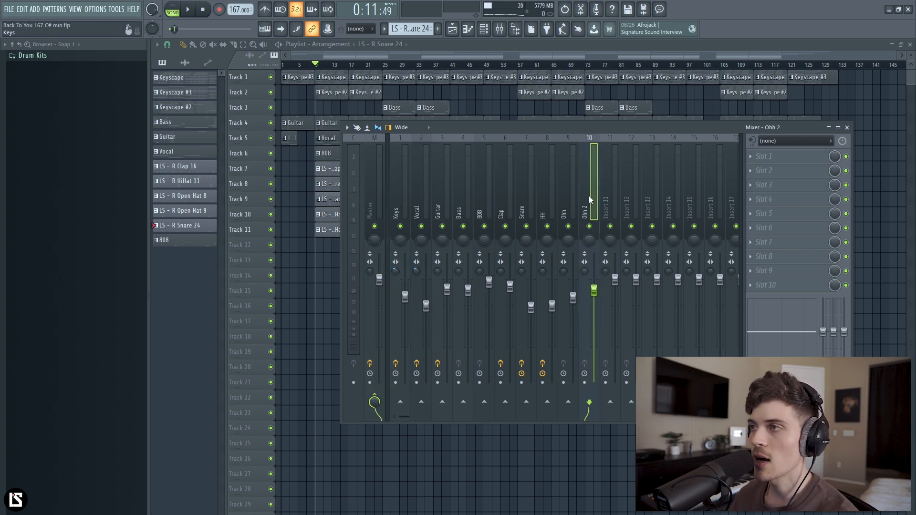
left_click(370, 177)
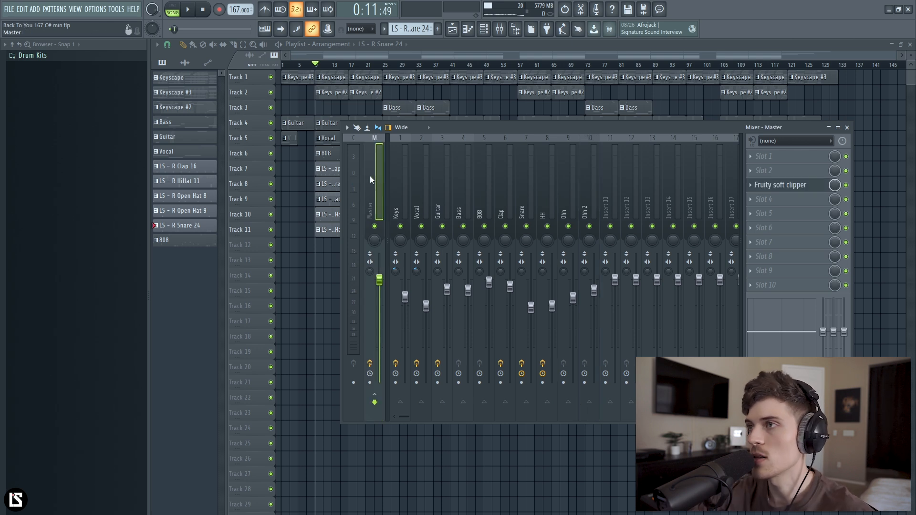
key("space")
key("space")
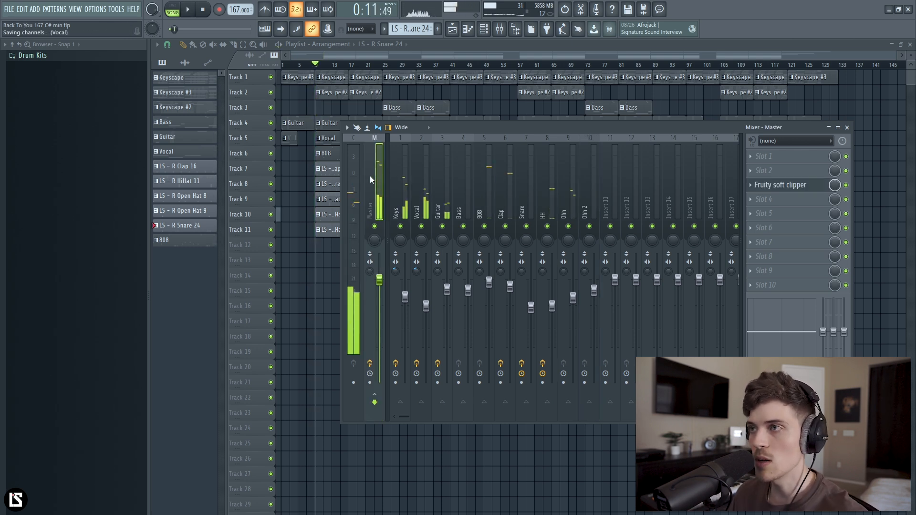
left_click(395, 204)
left_click(380, 196)
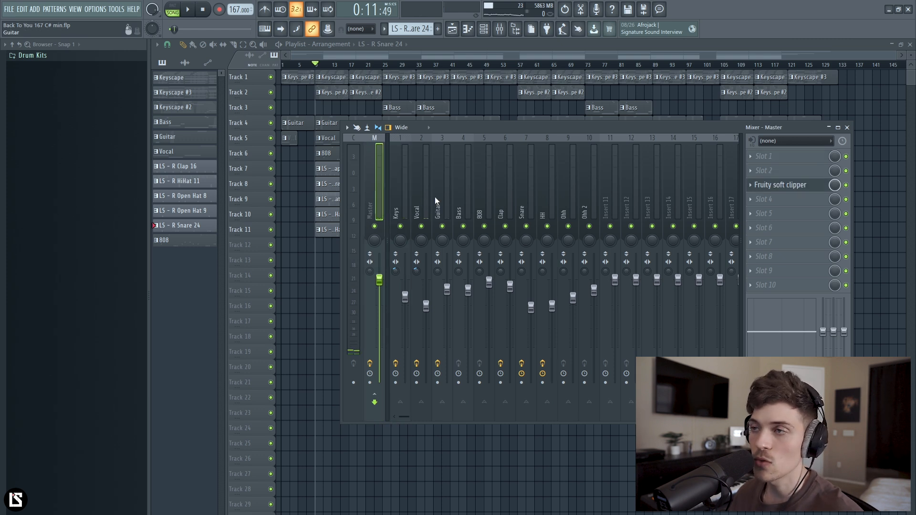
Try JST Clip in the Master track's second effect slot with the drive at 3.6 dB
left_click(768, 157)
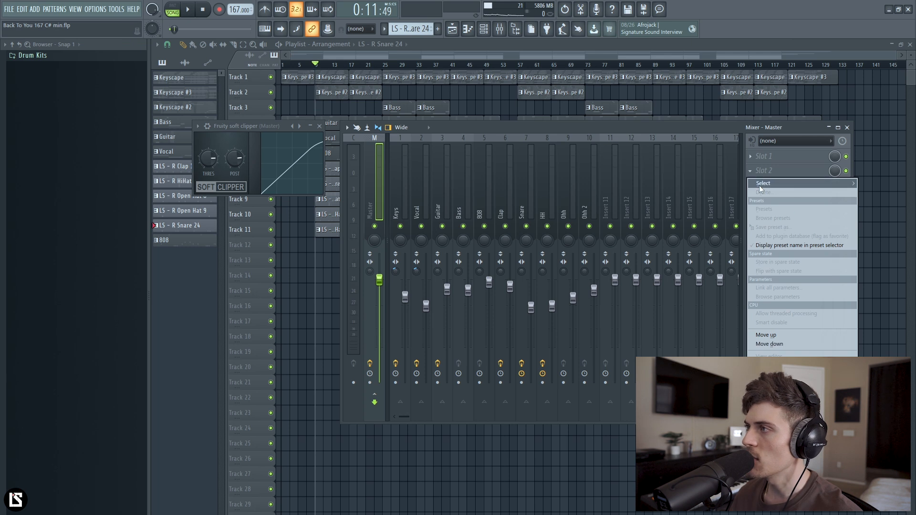
mouse_move(711, 309)
left_click(660, 321)
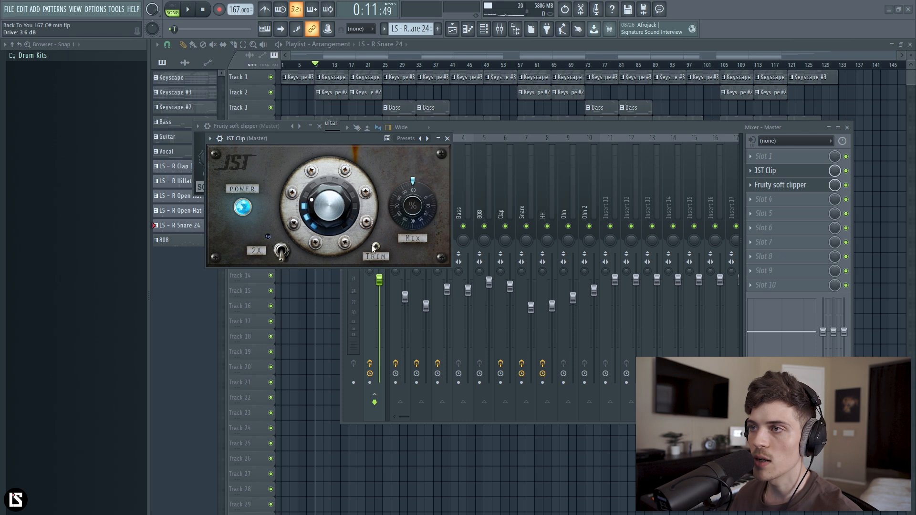
left_click(447, 138)
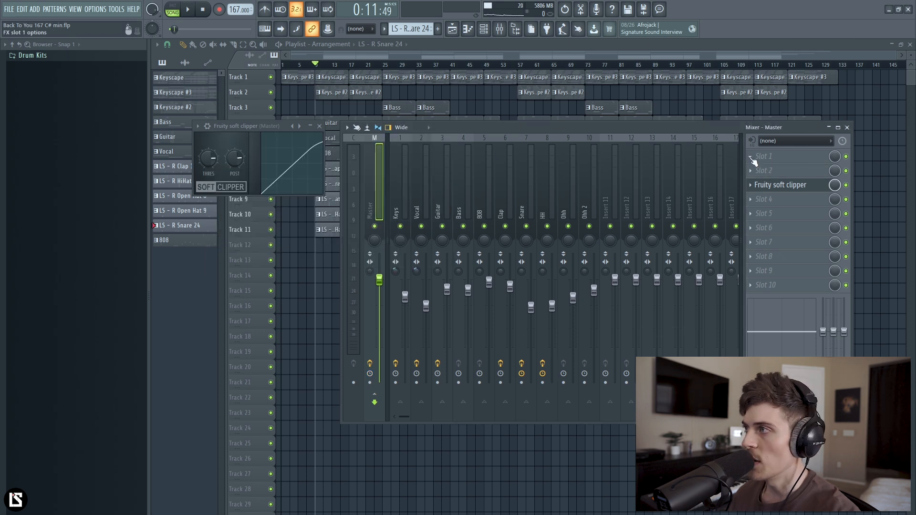
Load Fruity parametric EQ 2 into the Master's first effect slot and Youlean Loudness Meter 2 into the second
left_click(759, 157)
mouse_move(706, 263)
left_click(651, 263)
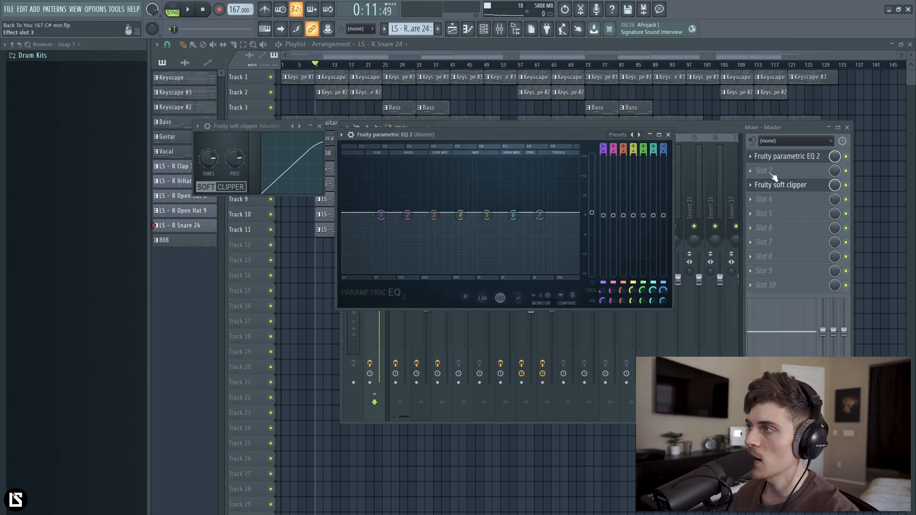
left_click(766, 170)
mouse_move(715, 270)
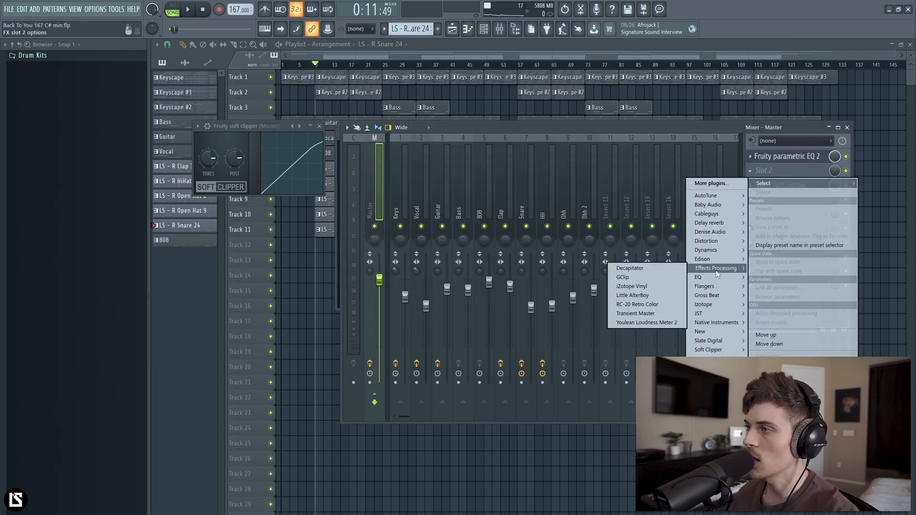
left_click(646, 322)
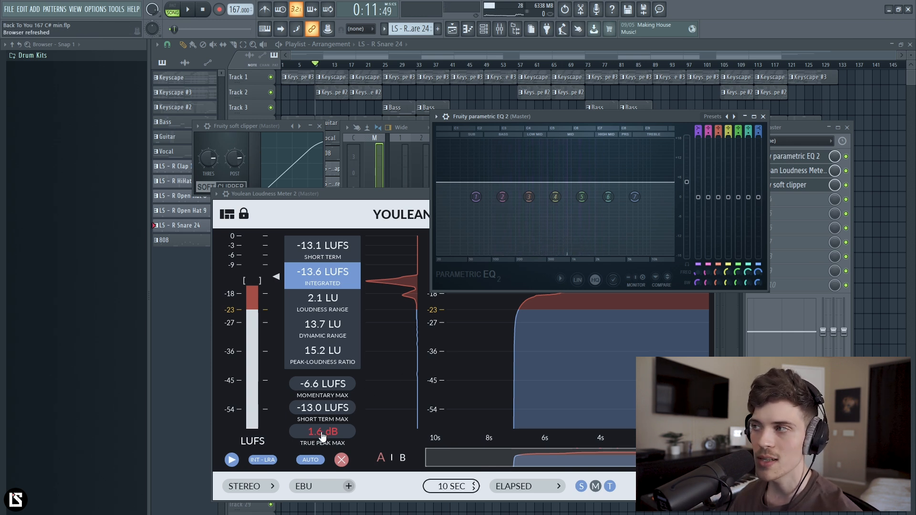
Reset the loudness meter during playback and set the main level of the Master's Fruity parametric EQ 2 to about 4.2 dB
key("space")
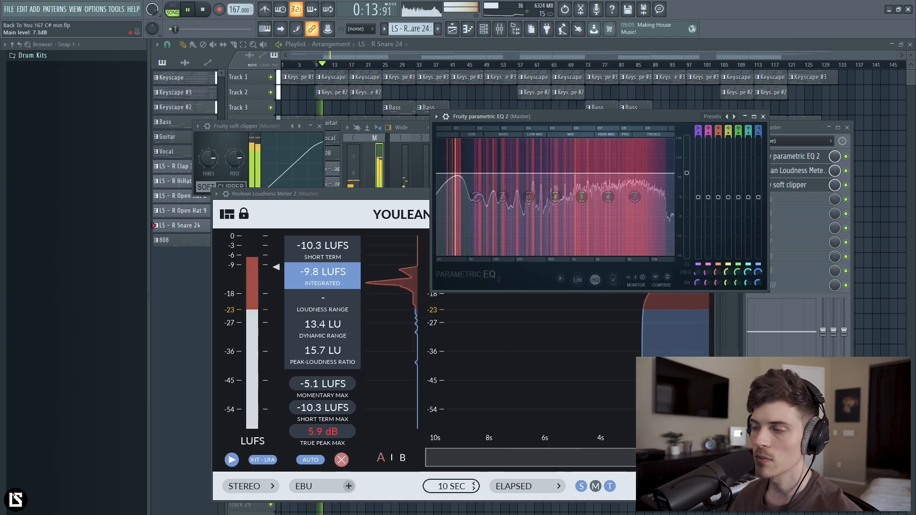
left_click(332, 438)
left_click(675, 118)
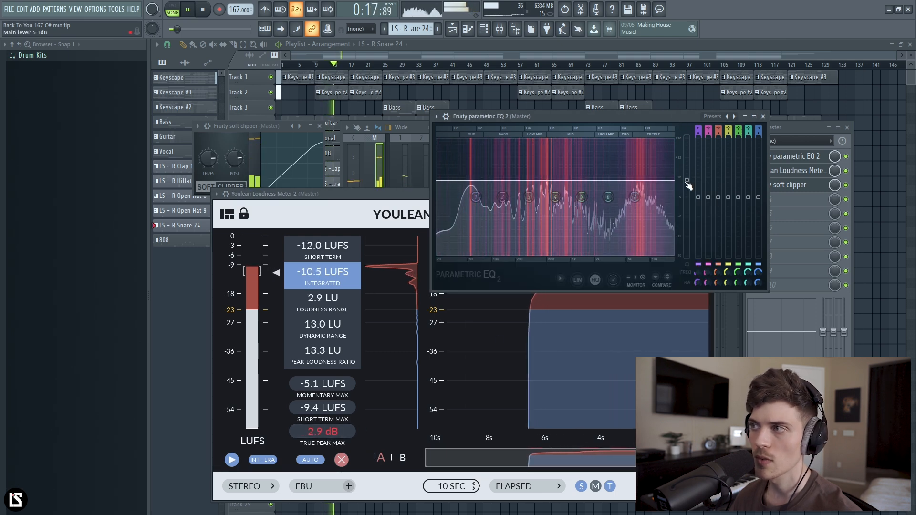
key("space")
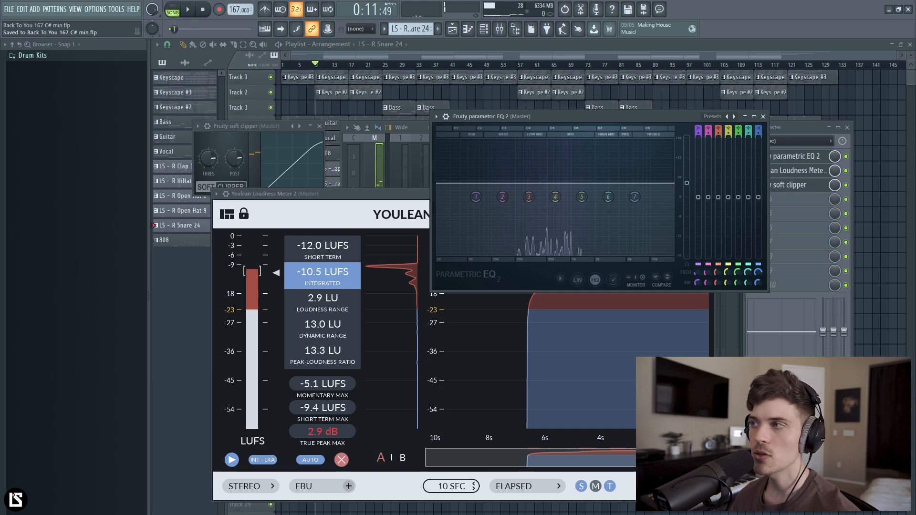
key("space")
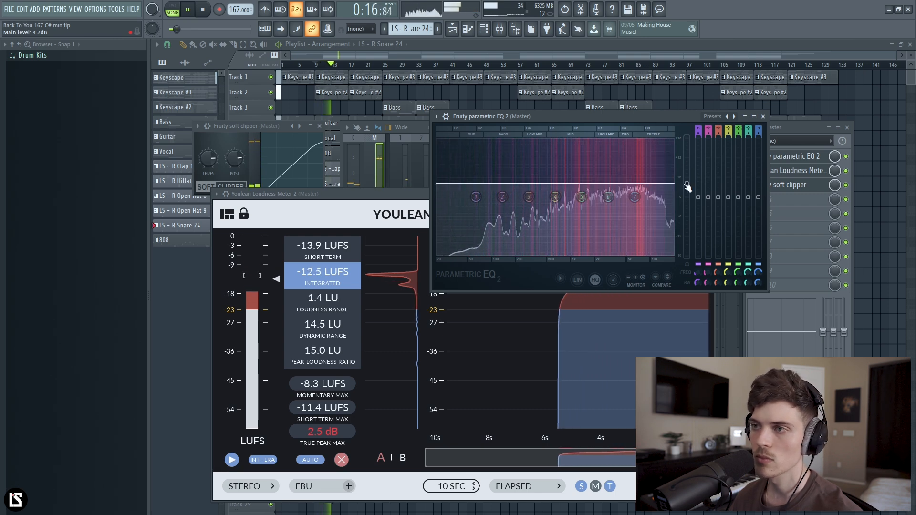
key("space")
Move Youlean Loudness Meter 2 below the Fruity soft clipper in the Master's effect chain and play the song
scroll(793, 189, "up", 1)
left_click(793, 189)
key("space")
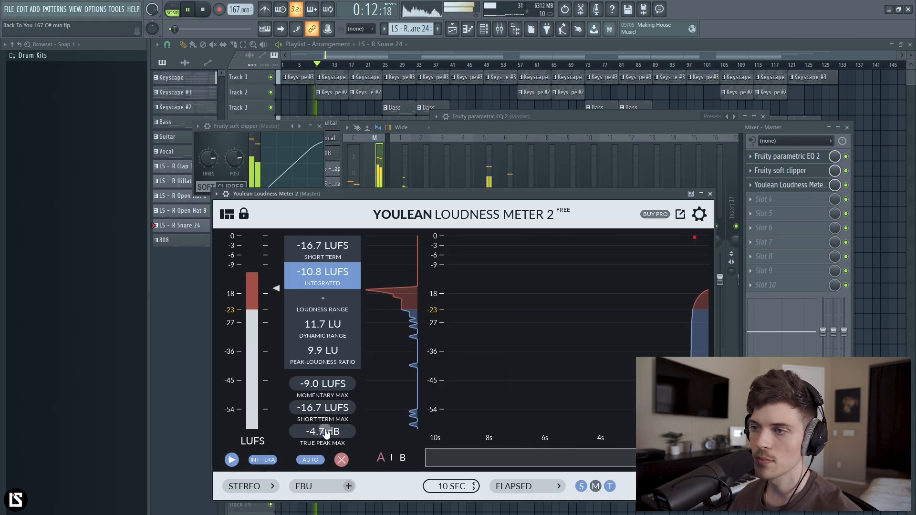
Set the main level of the Master's Fruity parametric EQ 2 to about 4.7 dB and close the mixer
left_click(786, 156)
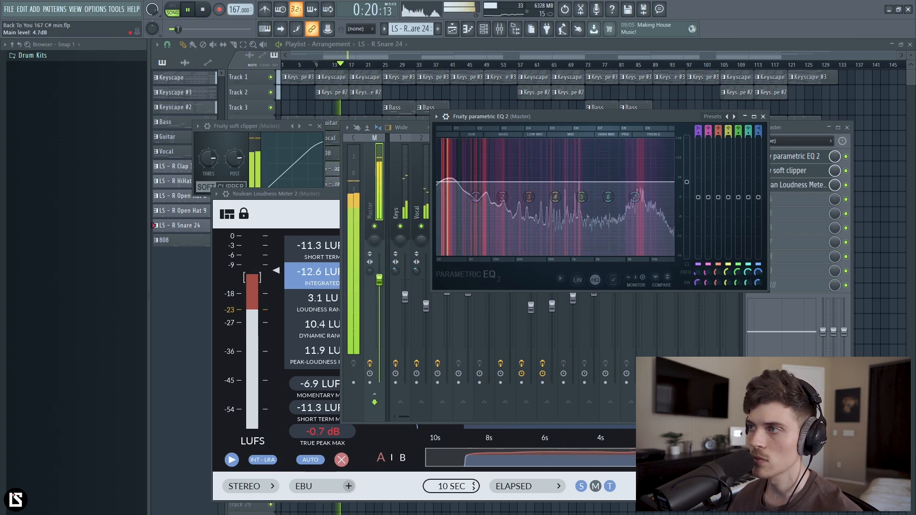
left_click(401, 229)
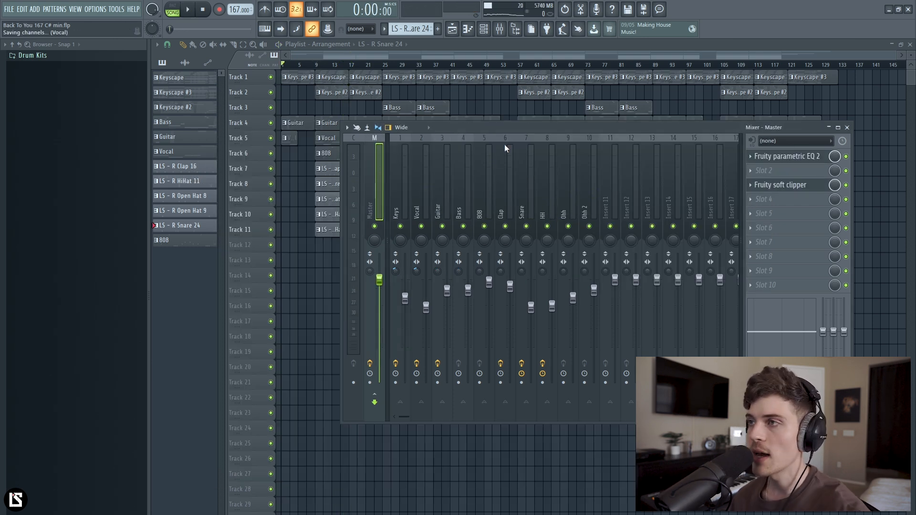
key("F9")
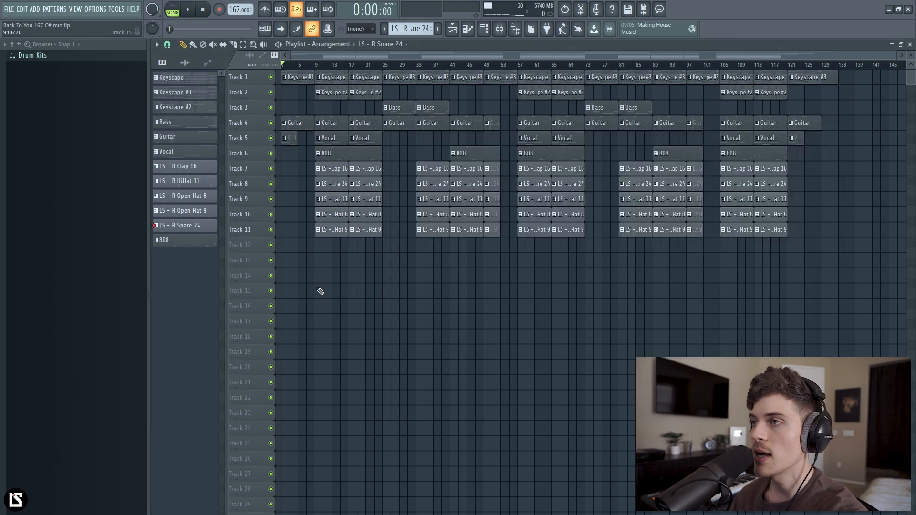